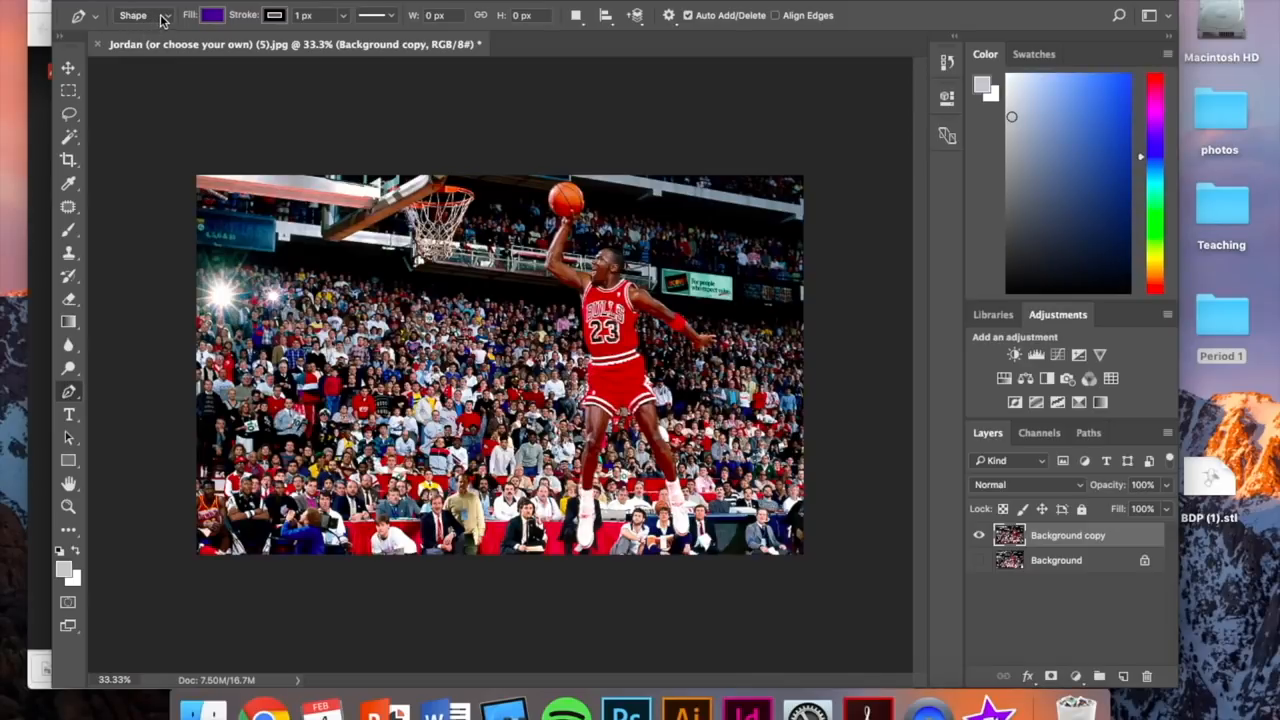
Set the Pen tool's shape stroke width to 1 px.
{"action": "left_click", "coordinate": [212, 16]}
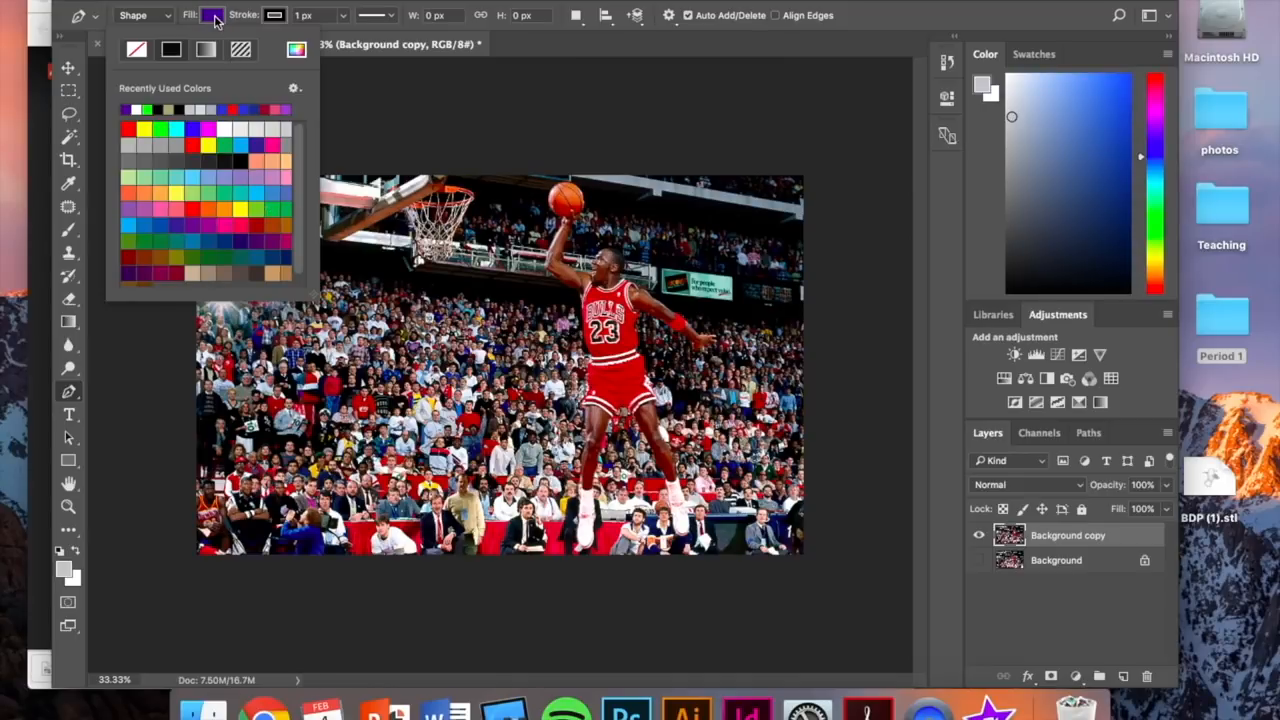
{"action": "left_click", "coordinate": [214, 18]}
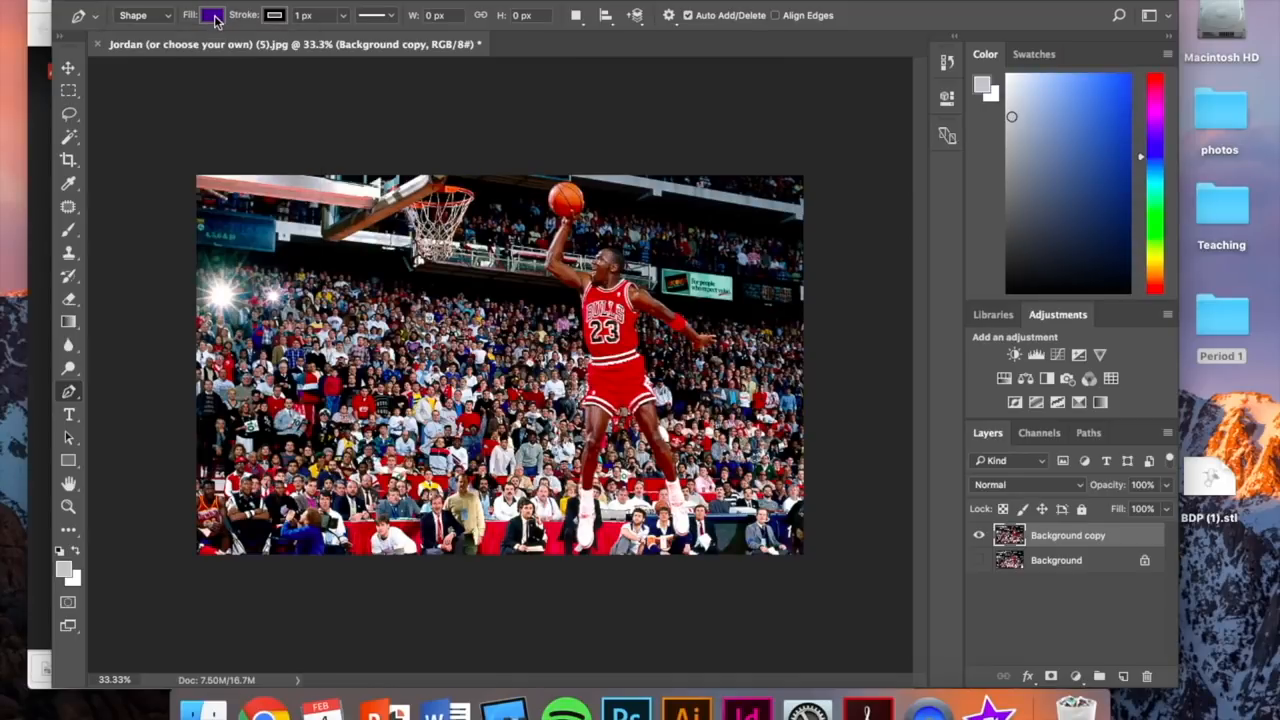
{"action": "left_click", "coordinate": [318, 16]}
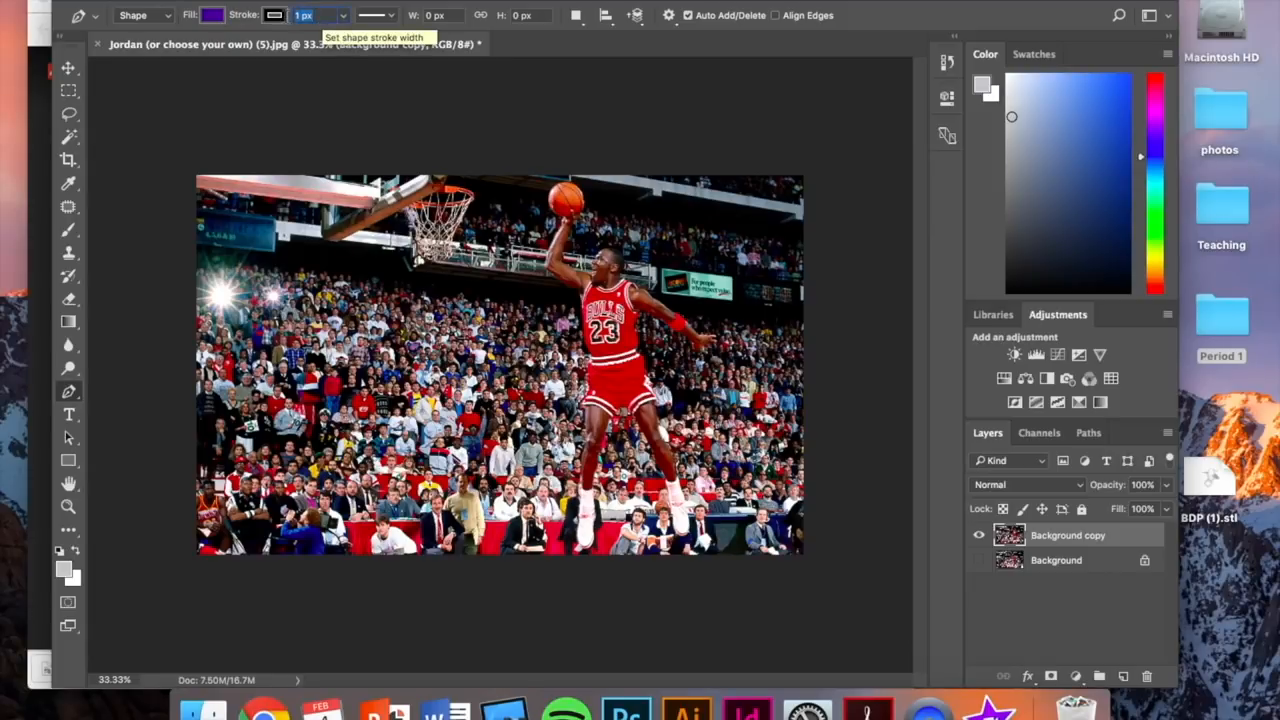
{"action": "type", "text": "1"}
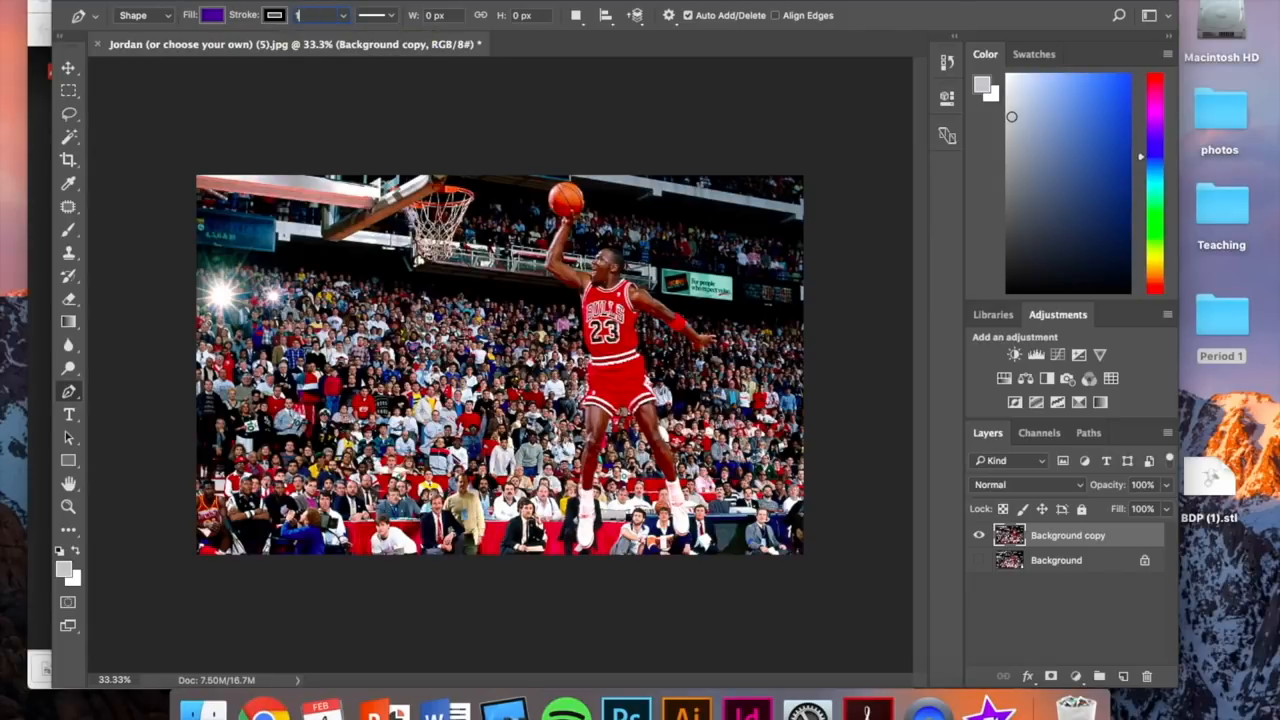
{"action": "key", "text": "Return"}
Start a pen shape at the player's armpit beside the outstretched arm and trace the jersey's side down to the waistband.
{"action": "key", "text": "super+equal"}
{"action": "key", "text": "super+equal"}
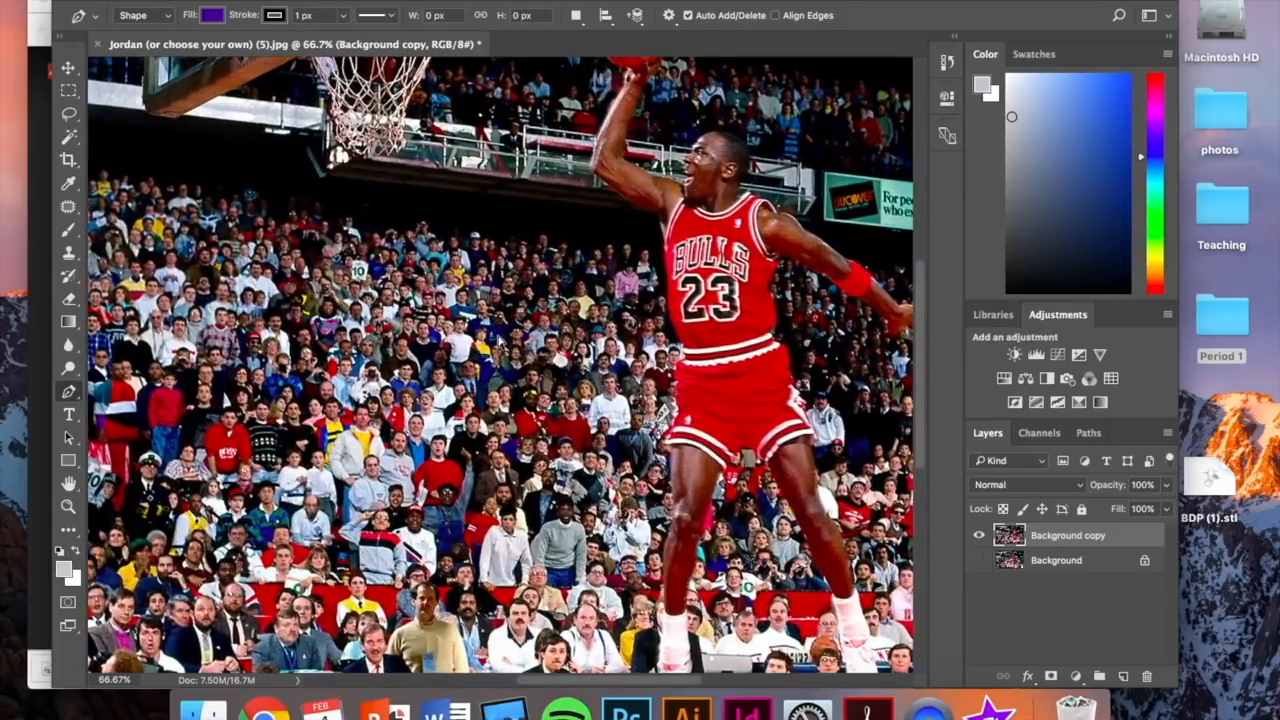
{"action": "key", "text": "super+equal"}
{"action": "scroll", "coordinate": [500, 344], "scroll_direction": "right", "scroll_amount": 6}
{"action": "scroll", "coordinate": [500, 344], "scroll_direction": "down", "scroll_amount": 1}
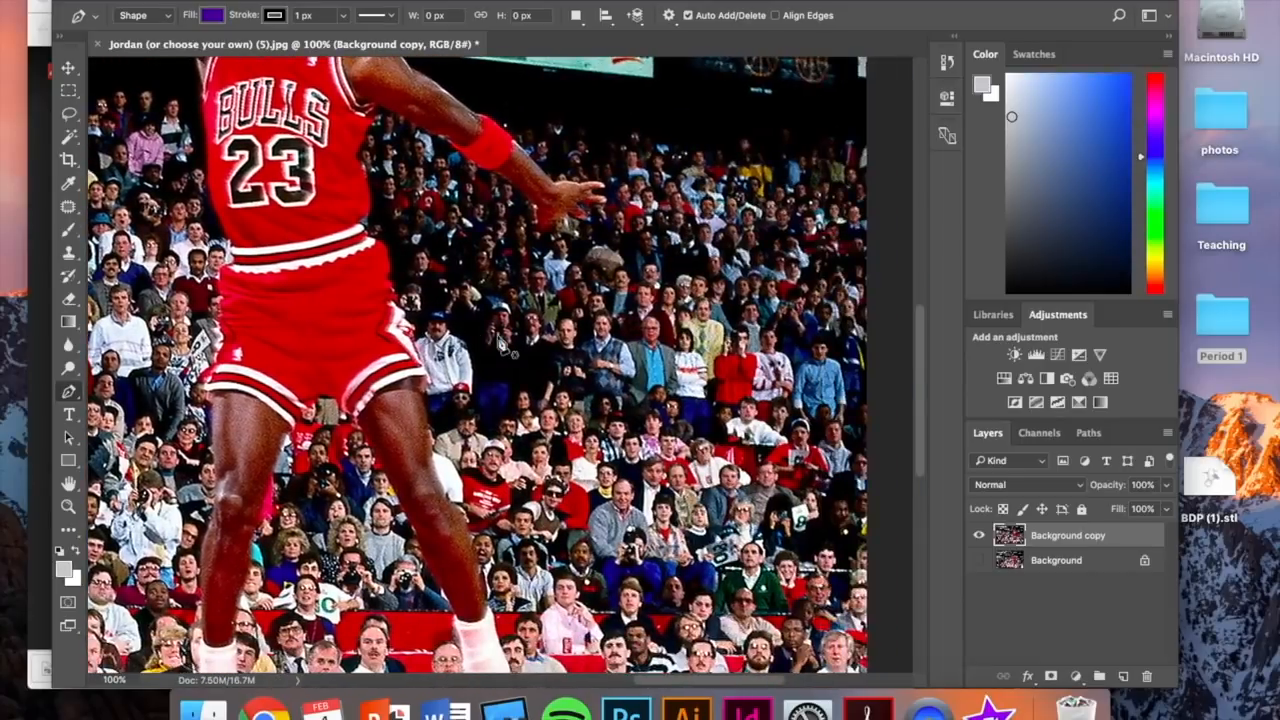
{"action": "scroll", "coordinate": [503, 345], "scroll_direction": "left", "scroll_amount": 2}
{"action": "scroll", "coordinate": [503, 345], "scroll_direction": "up", "scroll_amount": 2}
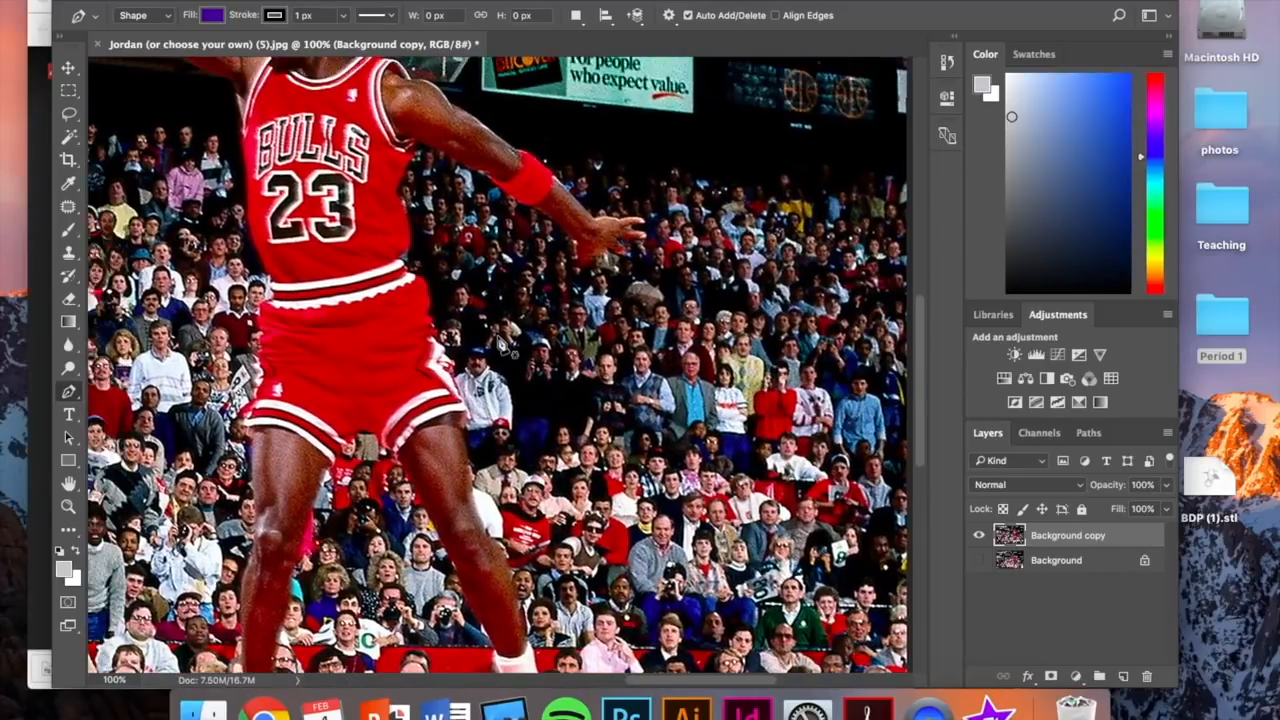
{"action": "left_click", "coordinate": [422, 150]}
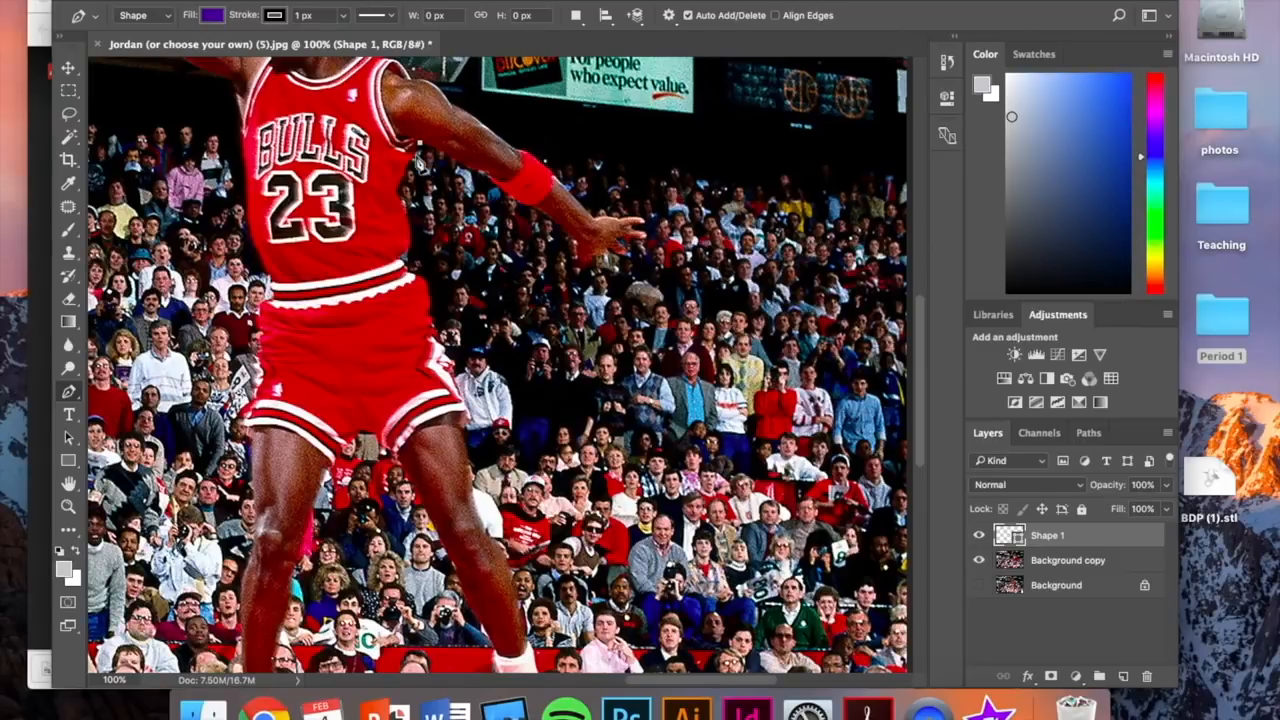
{"action": "left_click", "coordinate": [406, 180]}
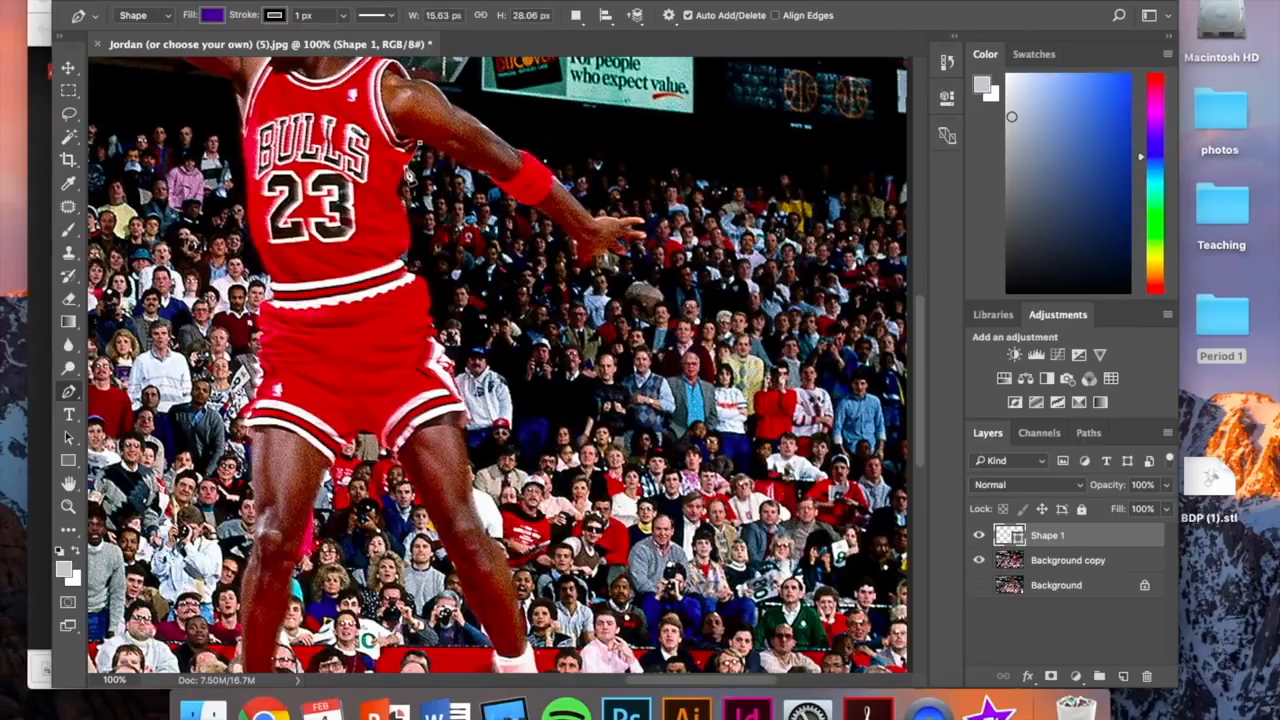
{"action": "left_click", "coordinate": [400, 208]}
{"action": "left_click", "coordinate": [409, 262]}
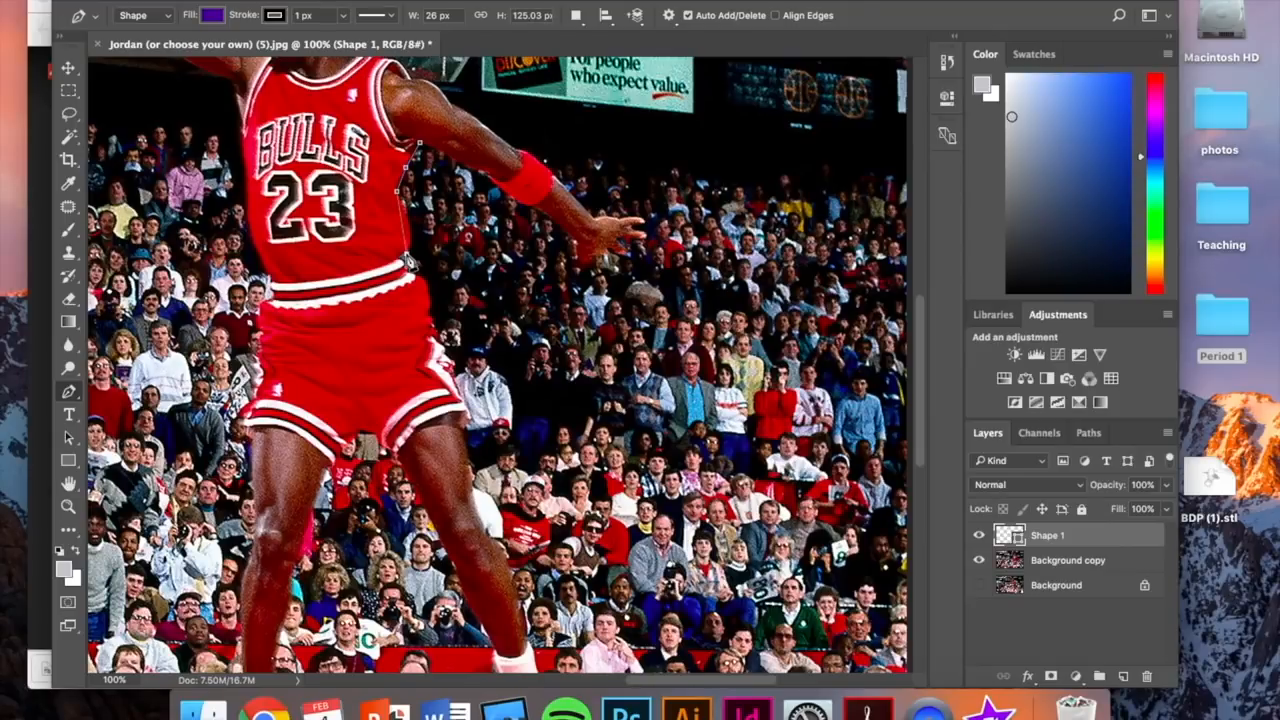
{"action": "left_click_drag", "start_coordinate": [405, 254], "coordinate": [397, 289]}
{"action": "left_click_drag", "start_coordinate": [394, 286], "coordinate": [394, 286]}
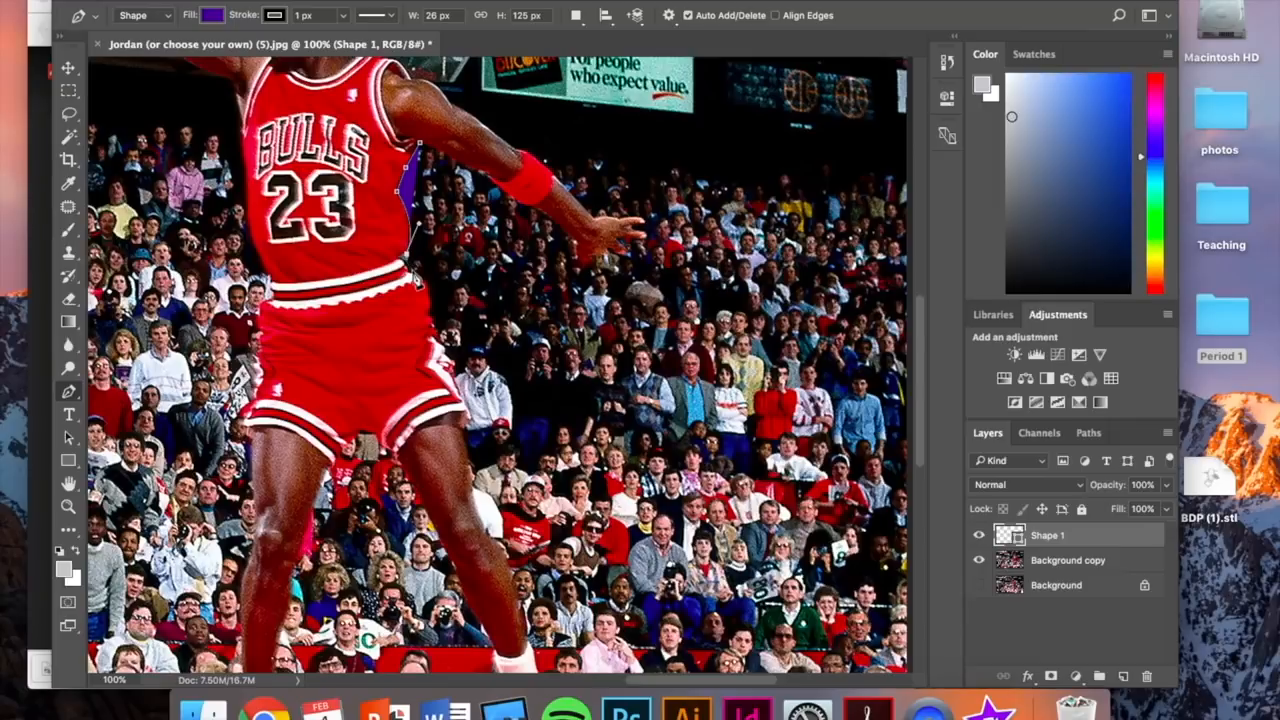
Continue the pen shape along the outer edge of the shorts from the waistband to the hem.
{"action": "left_click", "coordinate": [430, 287]}
{"action": "left_click", "coordinate": [427, 285]}
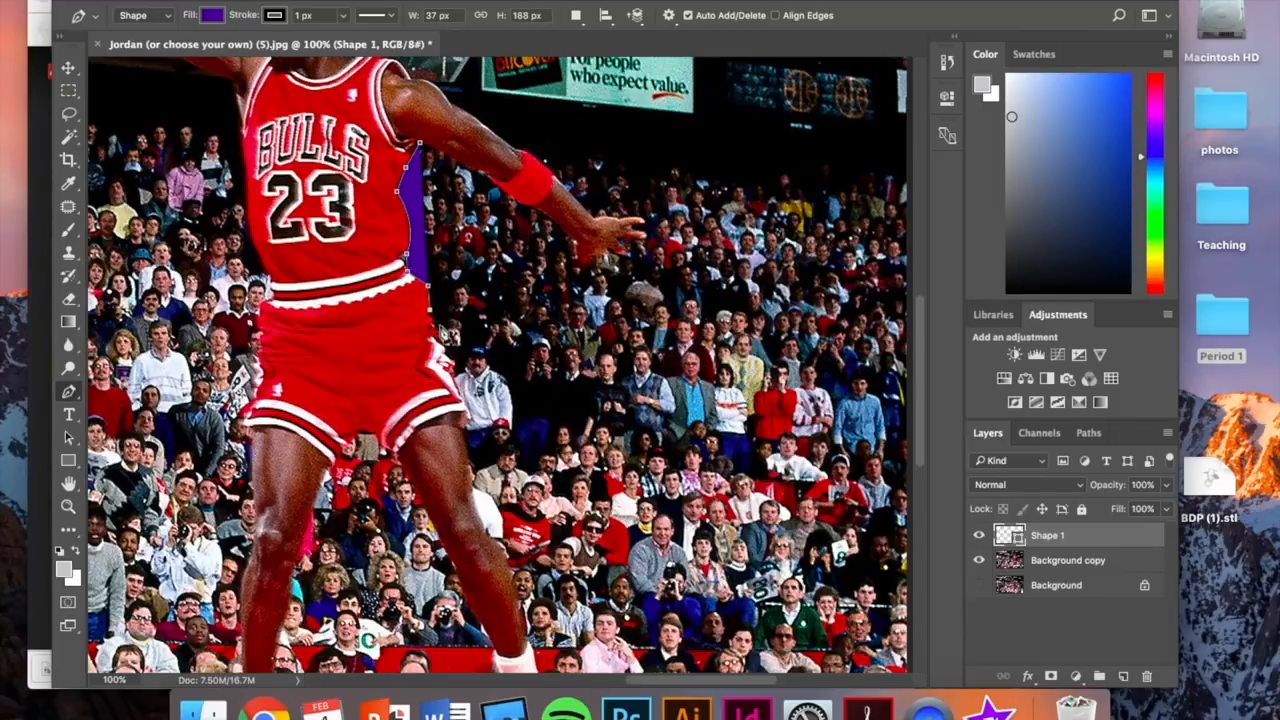
{"action": "left_click", "coordinate": [430, 320]}
{"action": "left_click", "coordinate": [440, 342]}
{"action": "left_click", "coordinate": [440, 339]}
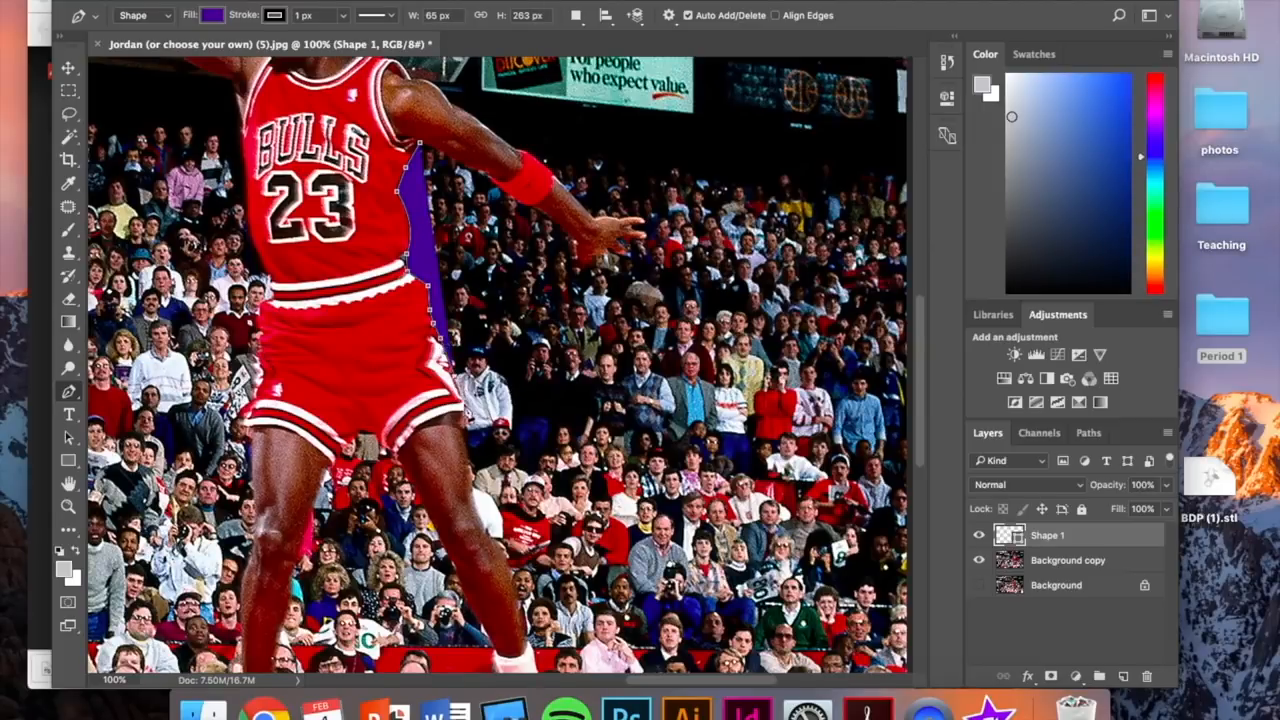
{"action": "left_click", "coordinate": [455, 377]}
{"action": "left_click", "coordinate": [462, 426]}
Trace the outer edge of the same leg from the shorts' hem past the knee to the lower calf.
{"action": "left_click", "coordinate": [464, 452]}
{"action": "left_click", "coordinate": [470, 499]}
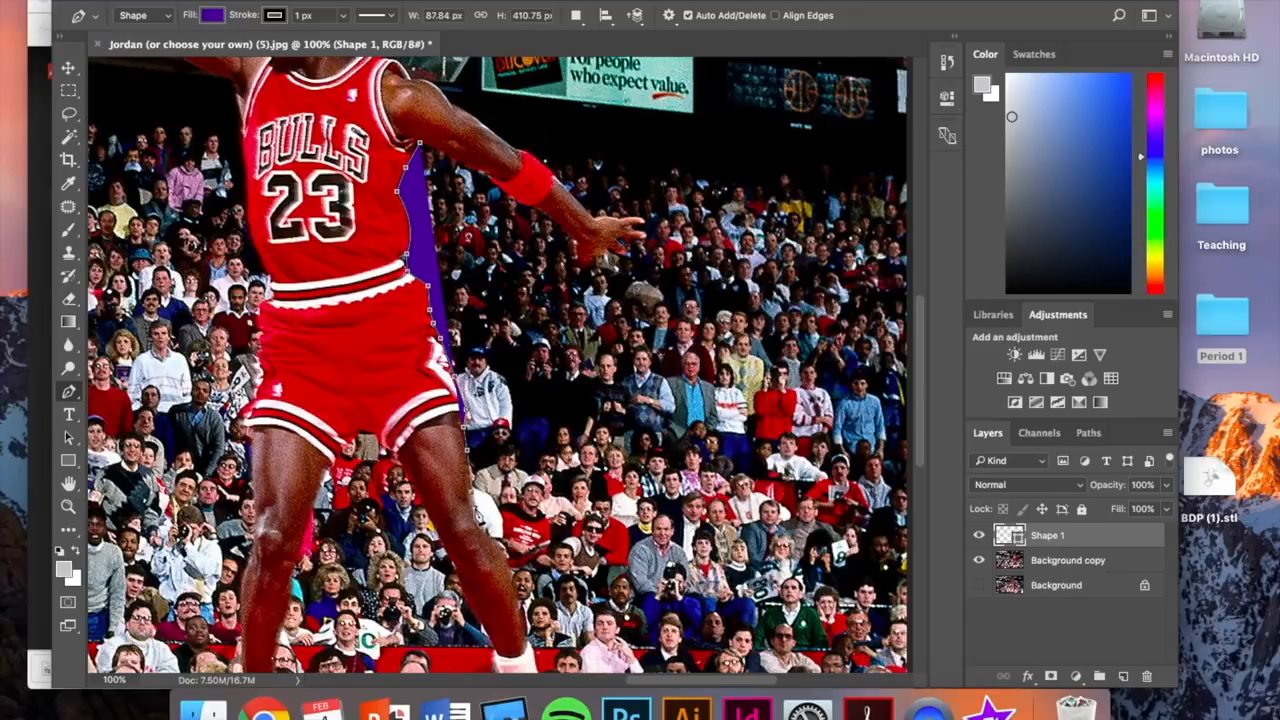
{"action": "left_click", "coordinate": [487, 542]}
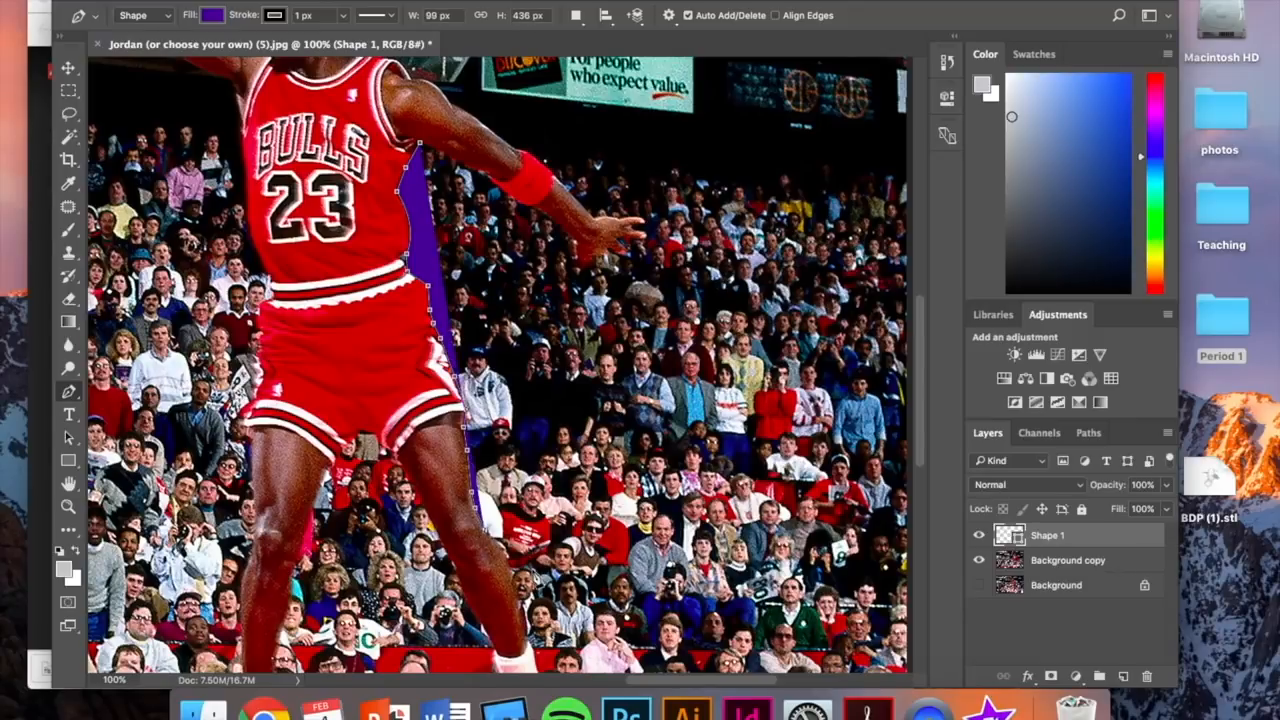
{"action": "scroll", "coordinate": [505, 540], "scroll_direction": "down", "scroll_amount": 3}
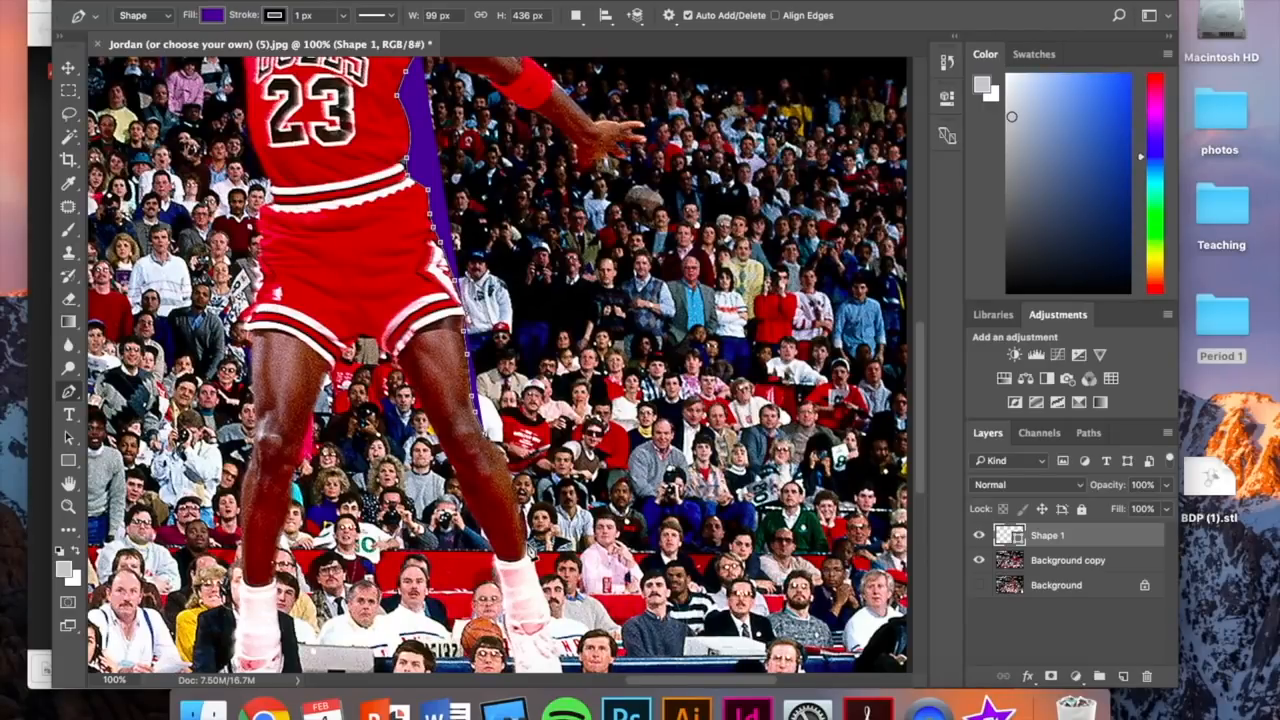
{"action": "left_click", "coordinate": [524, 546]}
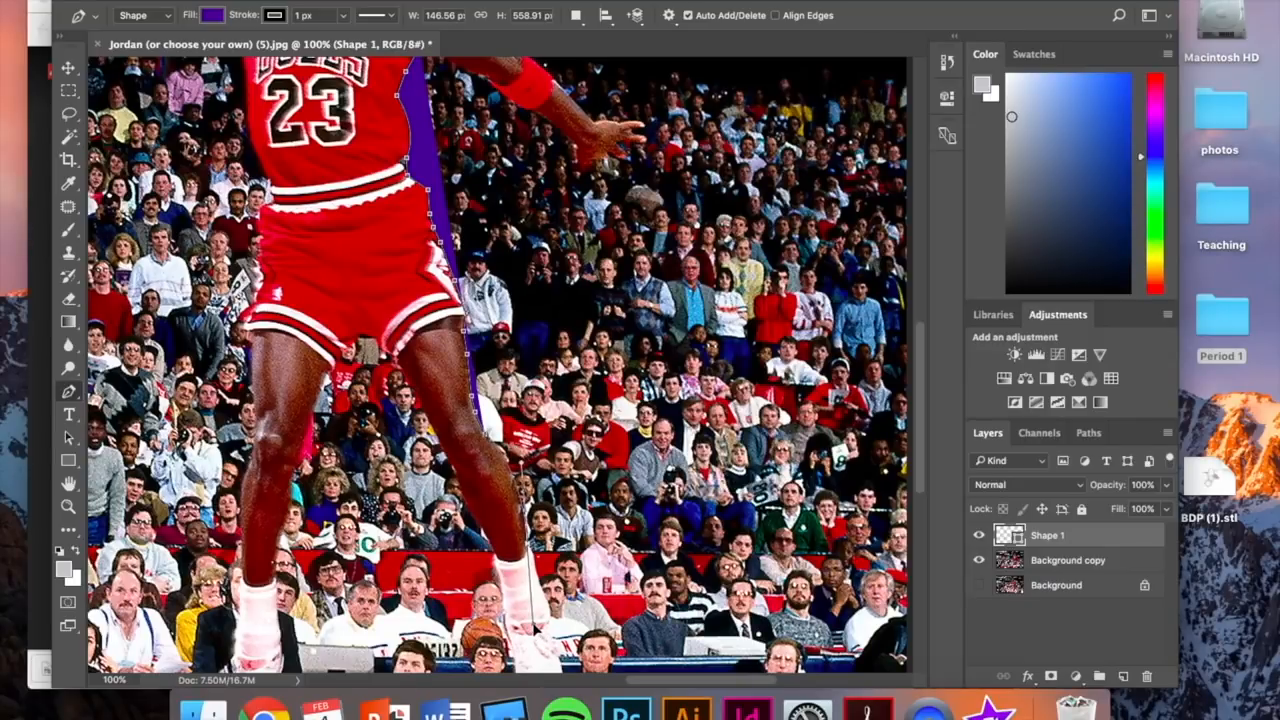
{"action": "left_click", "coordinate": [512, 464]}
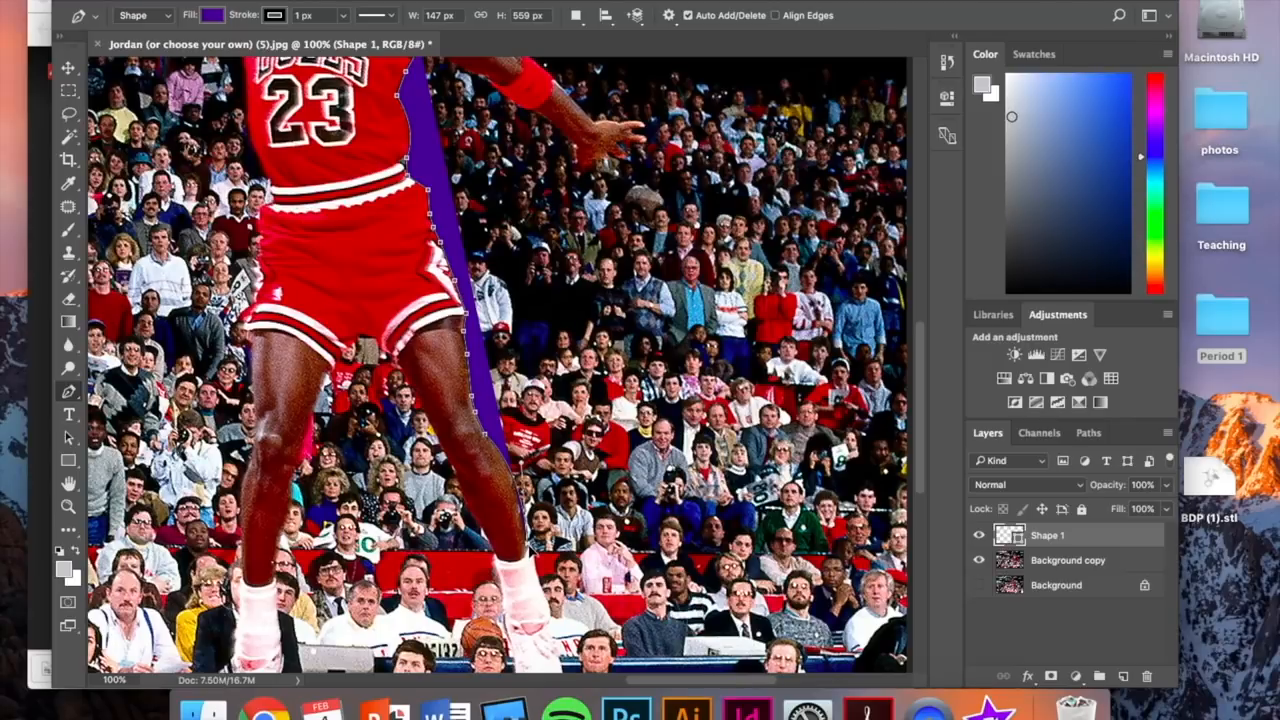
Extend the pen shape along the outer edge of the sock to the shoe.
{"action": "scroll", "coordinate": [546, 526], "scroll_direction": "down", "scroll_amount": 3}
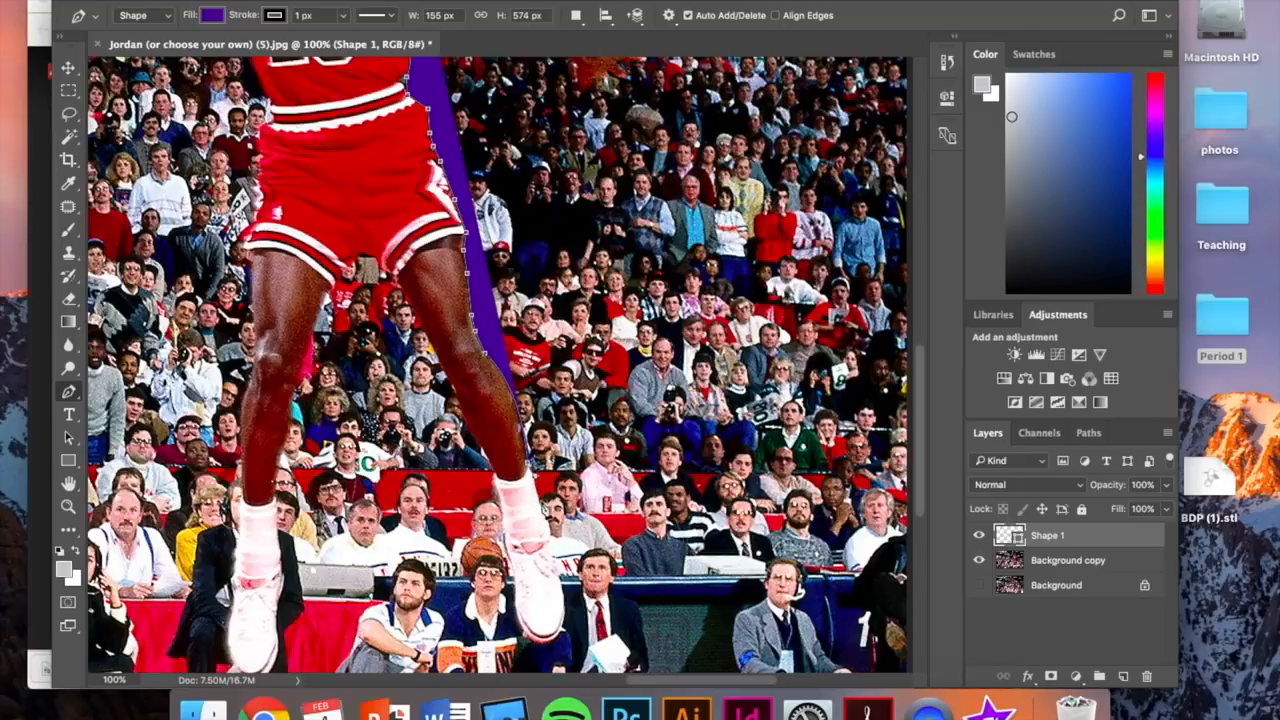
{"action": "left_click", "coordinate": [546, 512]}
{"action": "left_click", "coordinate": [560, 572]}
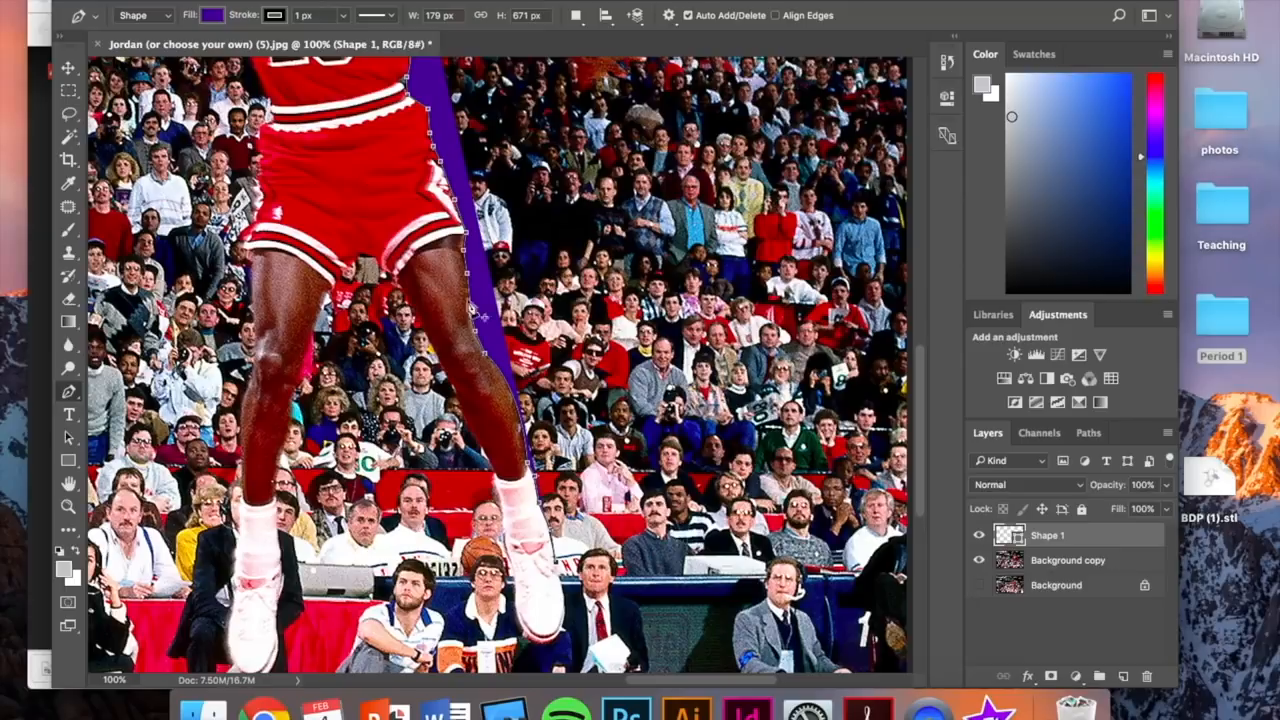
Lower the Shape 1 layer's opacity to 36%.
{"action": "left_click", "coordinate": [1166, 489]}
{"action": "left_click_drag", "start_coordinate": [1164, 512], "coordinate": [1114, 511]}
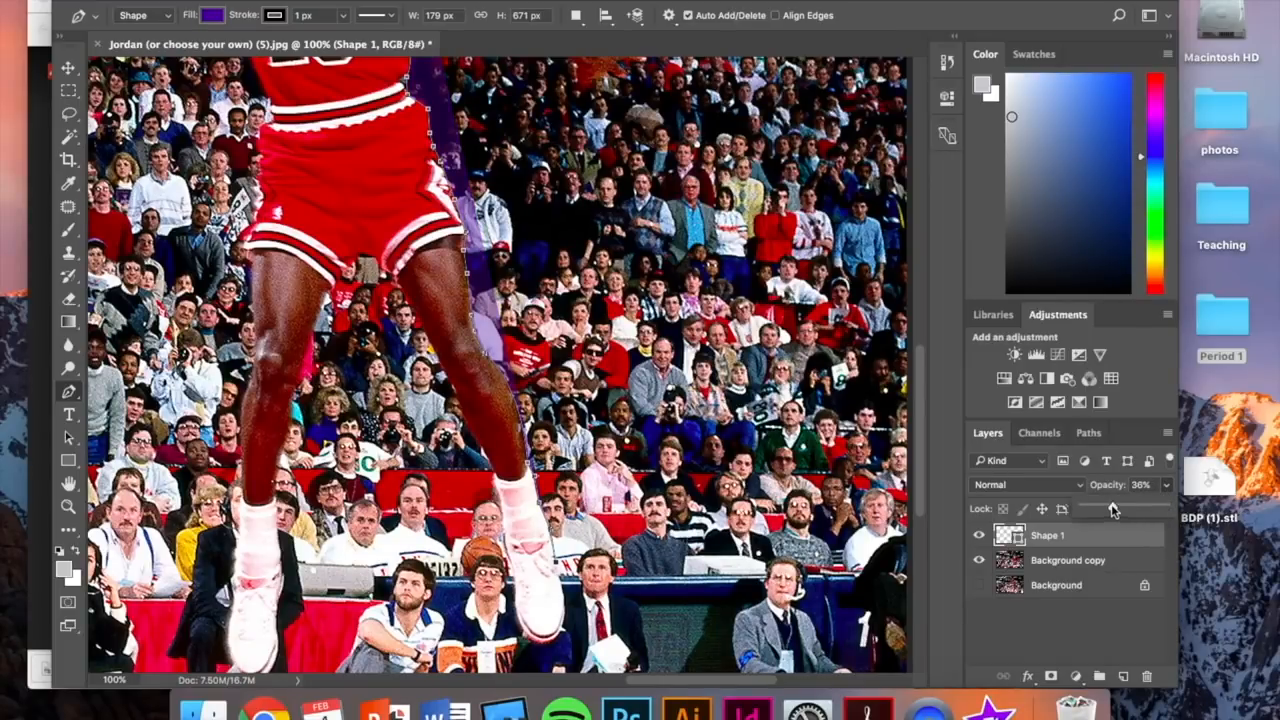
{"action": "left_click", "coordinate": [1112, 491]}
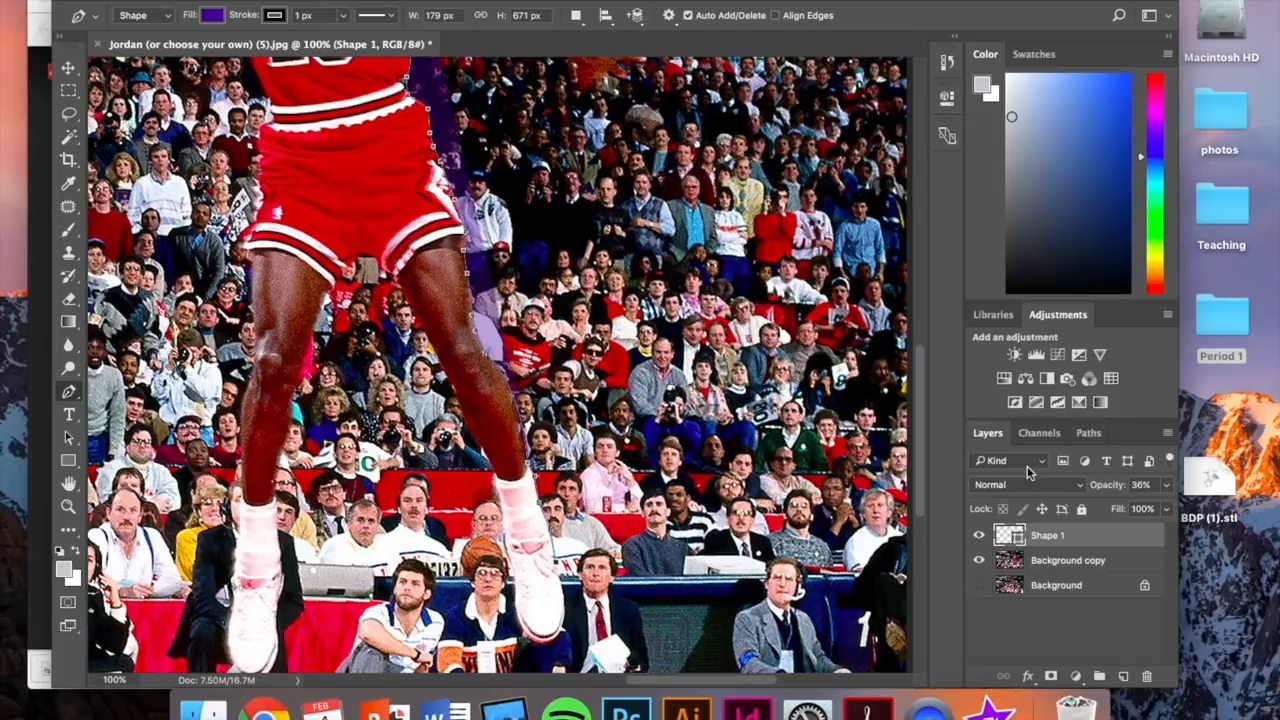
Change the Shape 1 fill colour to bright green (17f41c).
{"action": "double_click", "coordinate": [1018, 540]}
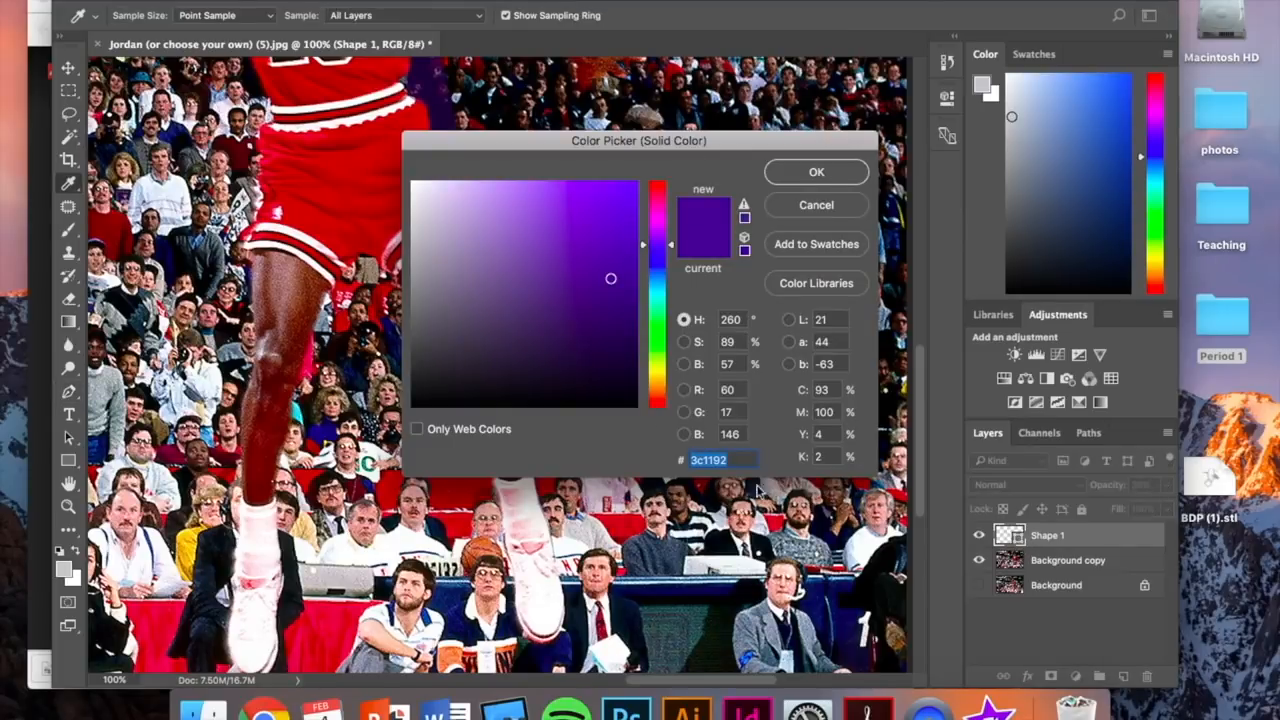
{"action": "left_click", "coordinate": [658, 330]}
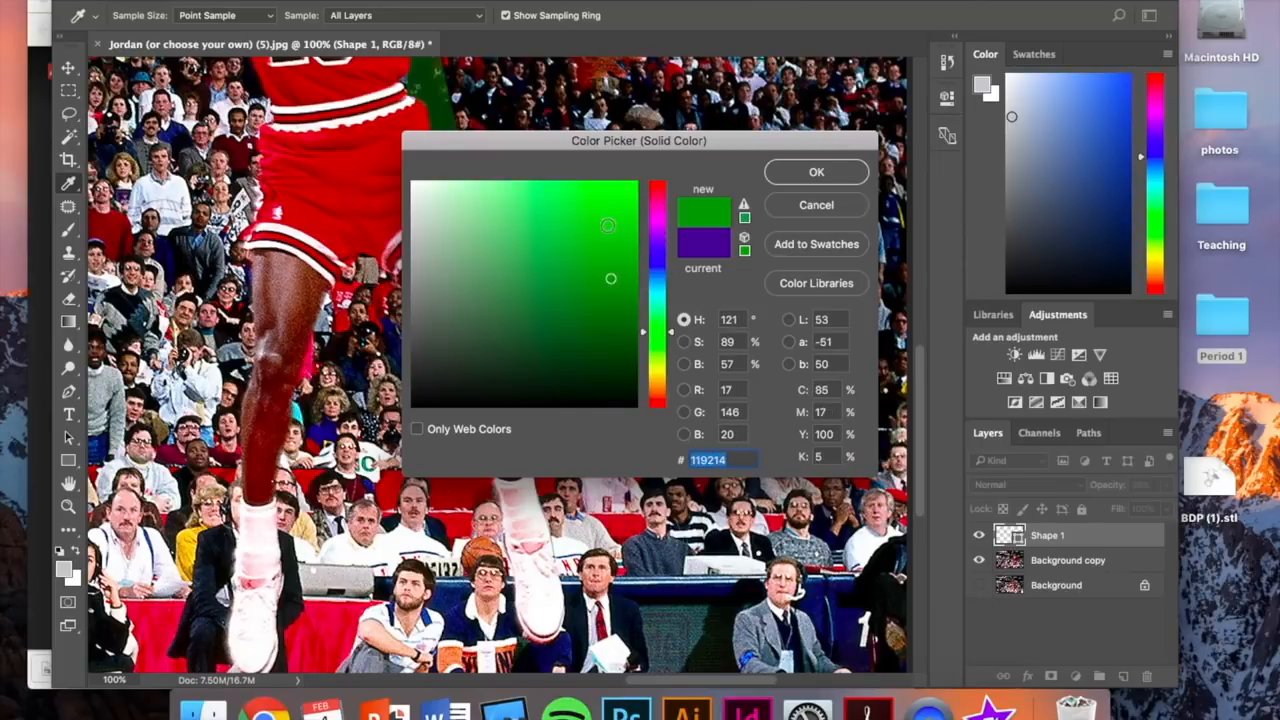
{"action": "left_click", "coordinate": [616, 190]}
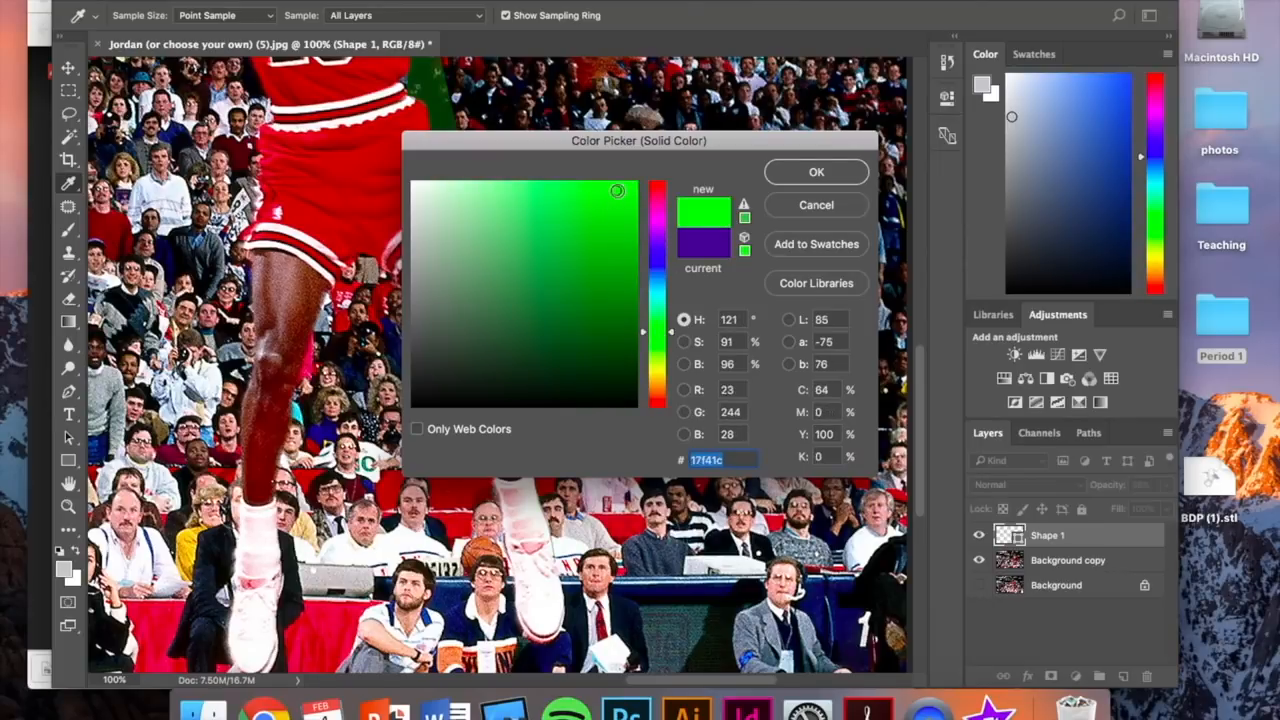
{"action": "left_click", "coordinate": [817, 174]}
{"action": "scroll", "coordinate": [584, 427], "scroll_direction": "down", "scroll_amount": 3}
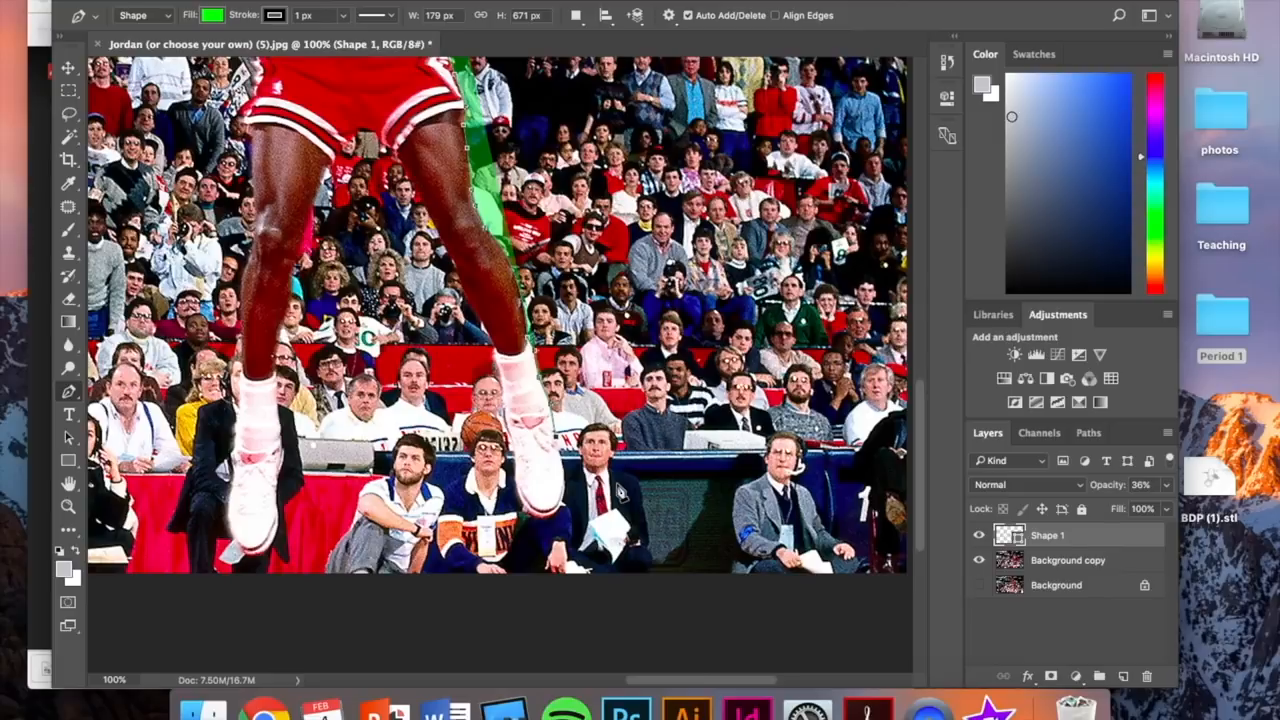
{"action": "left_click", "coordinate": [615, 478]}
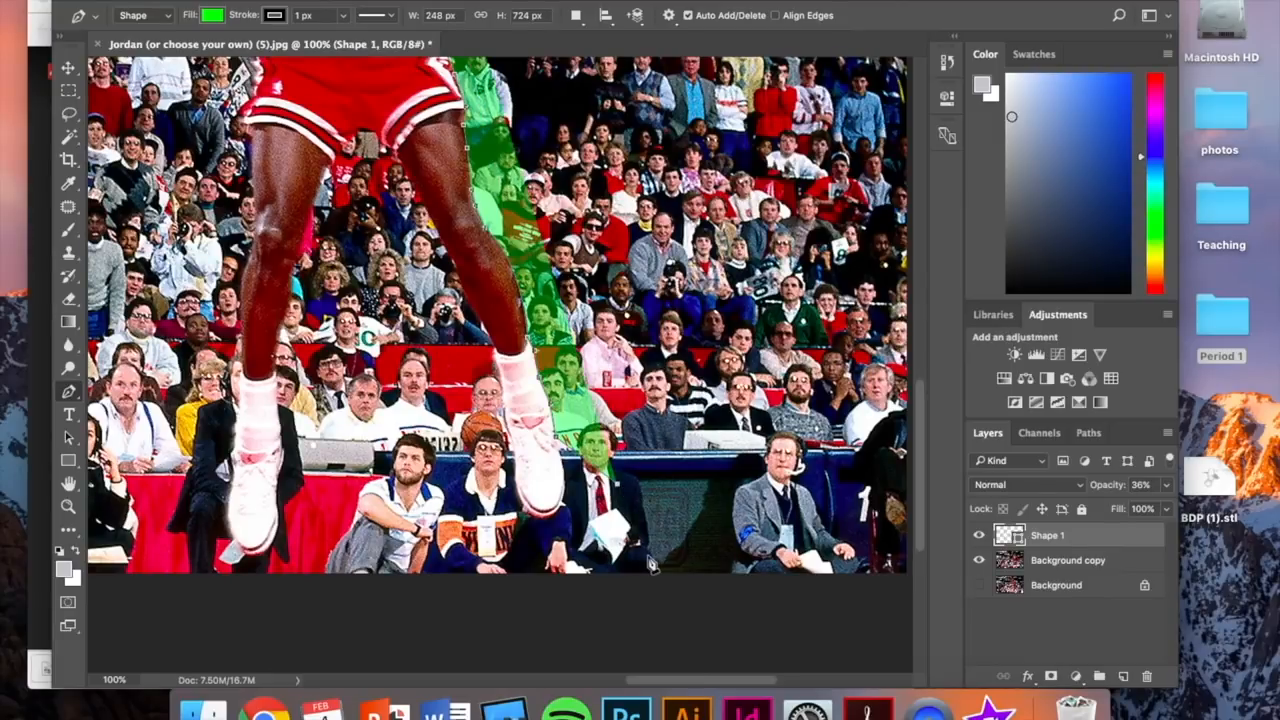
{"action": "key", "text": "super+z"}
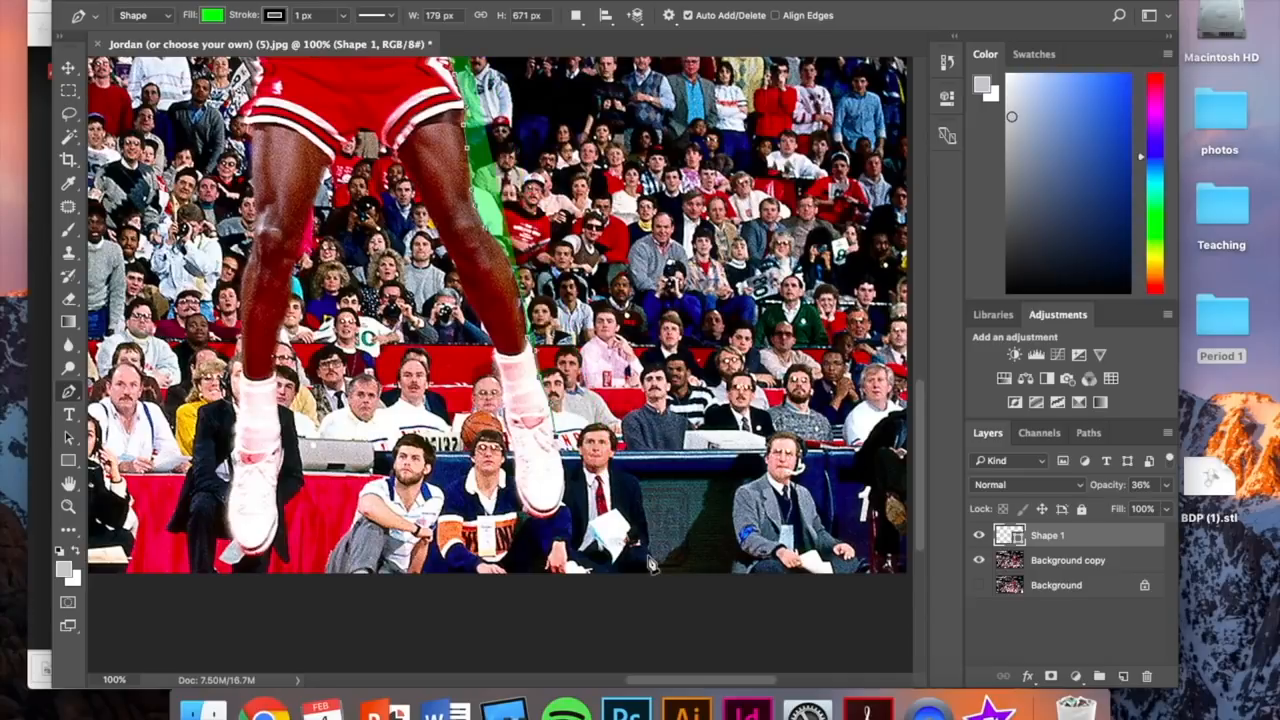
{"action": "left_click", "coordinate": [566, 516]}
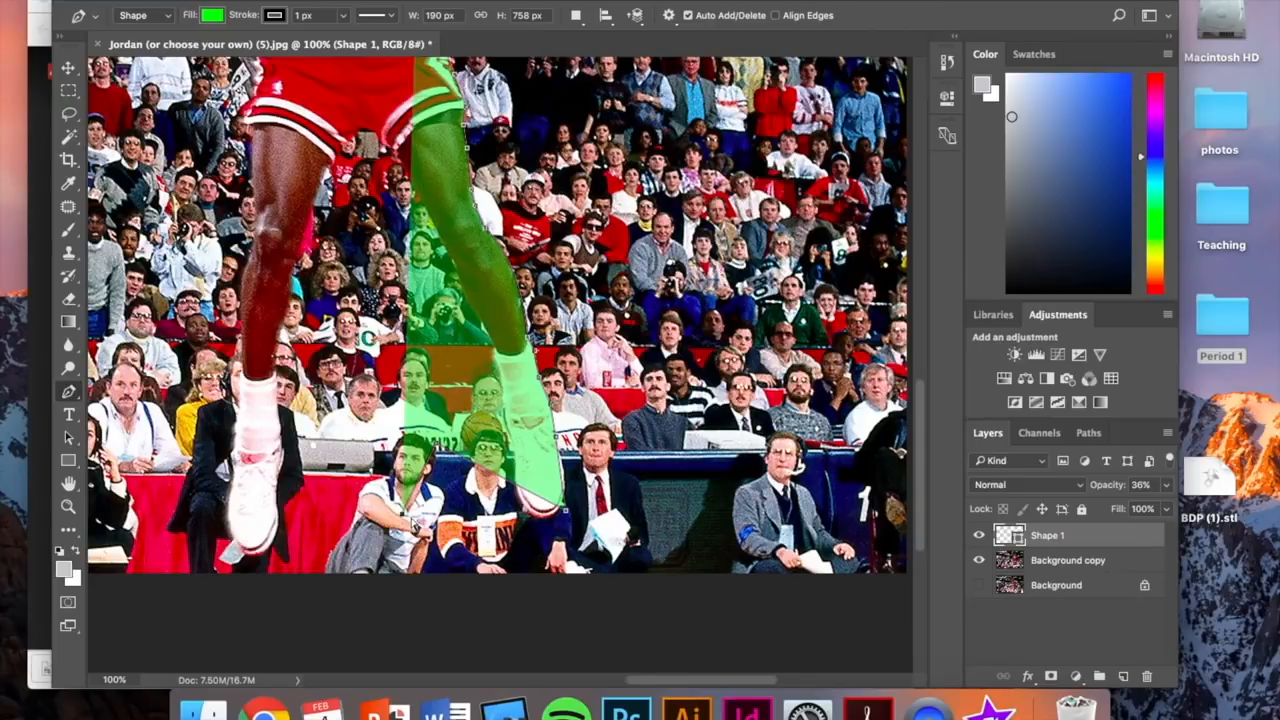
{"action": "left_click", "coordinate": [415, 523]}
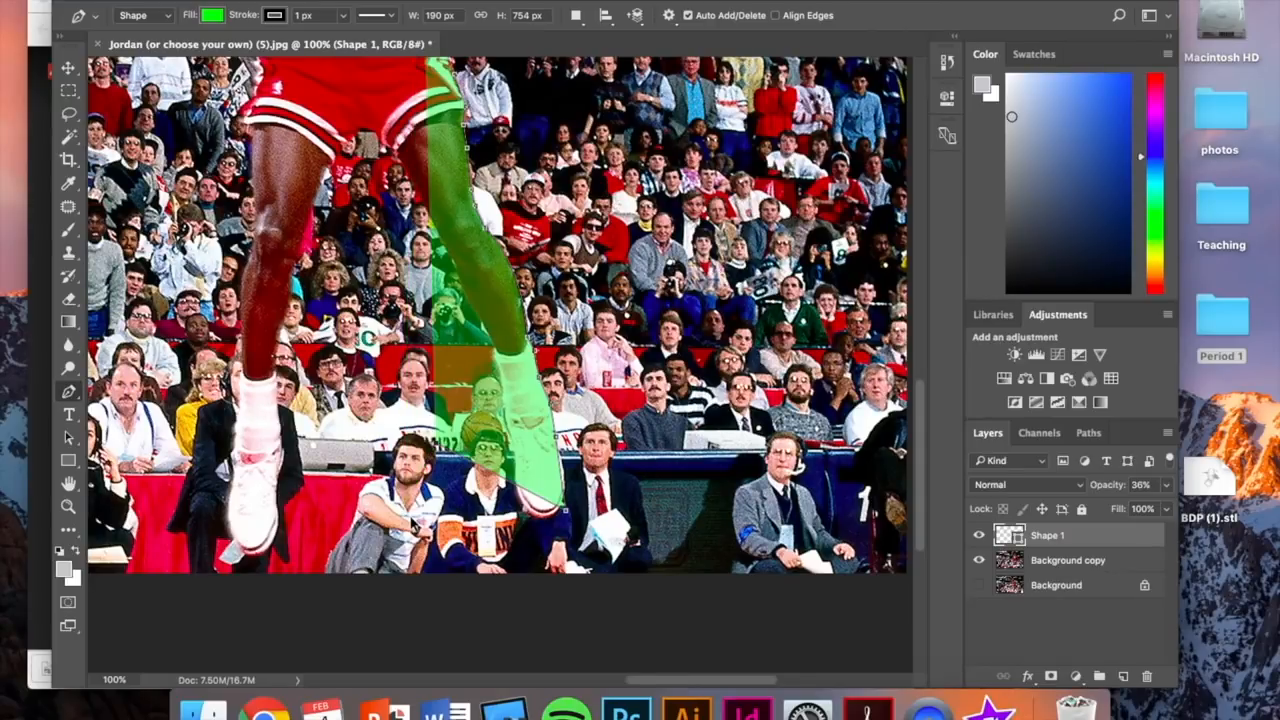
{"action": "left_click", "coordinate": [566, 511], "text": "alt"}
{"action": "key", "text": "alt+super+z"}
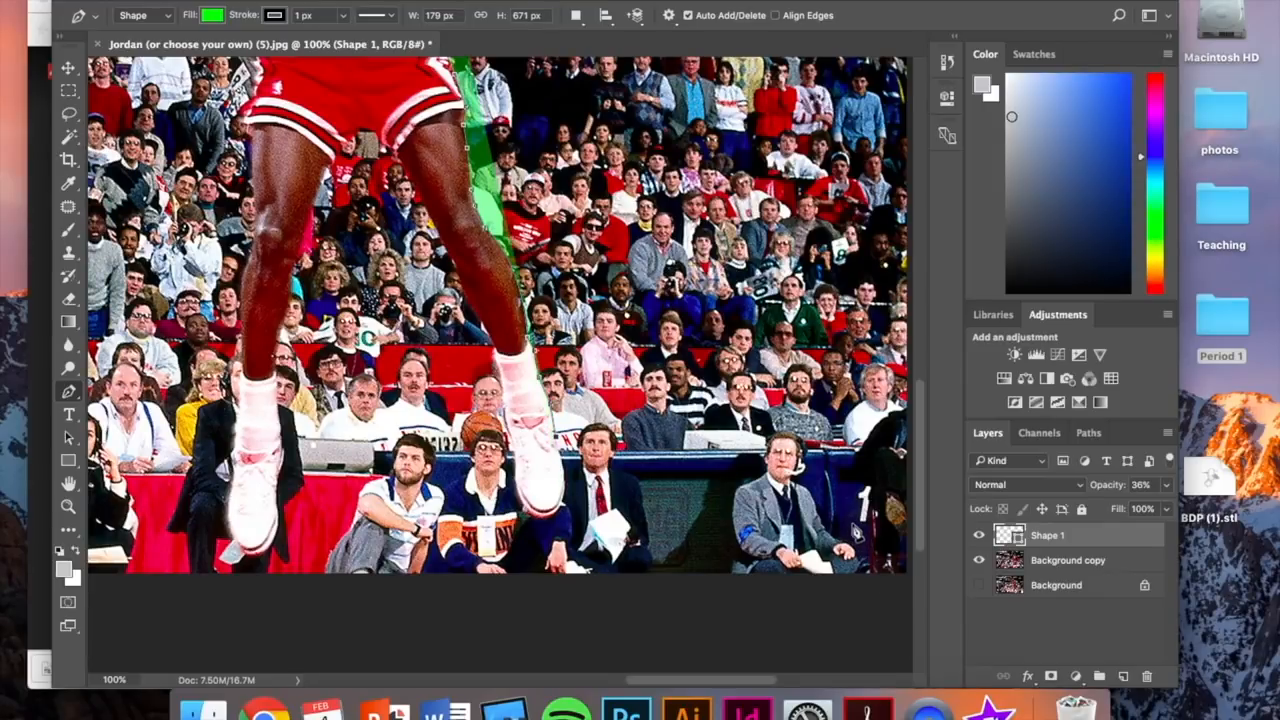
Switch to the Move tool and reselect the Shape 1 layer after selecting Background copy.
{"action": "left_click", "coordinate": [1064, 560]}
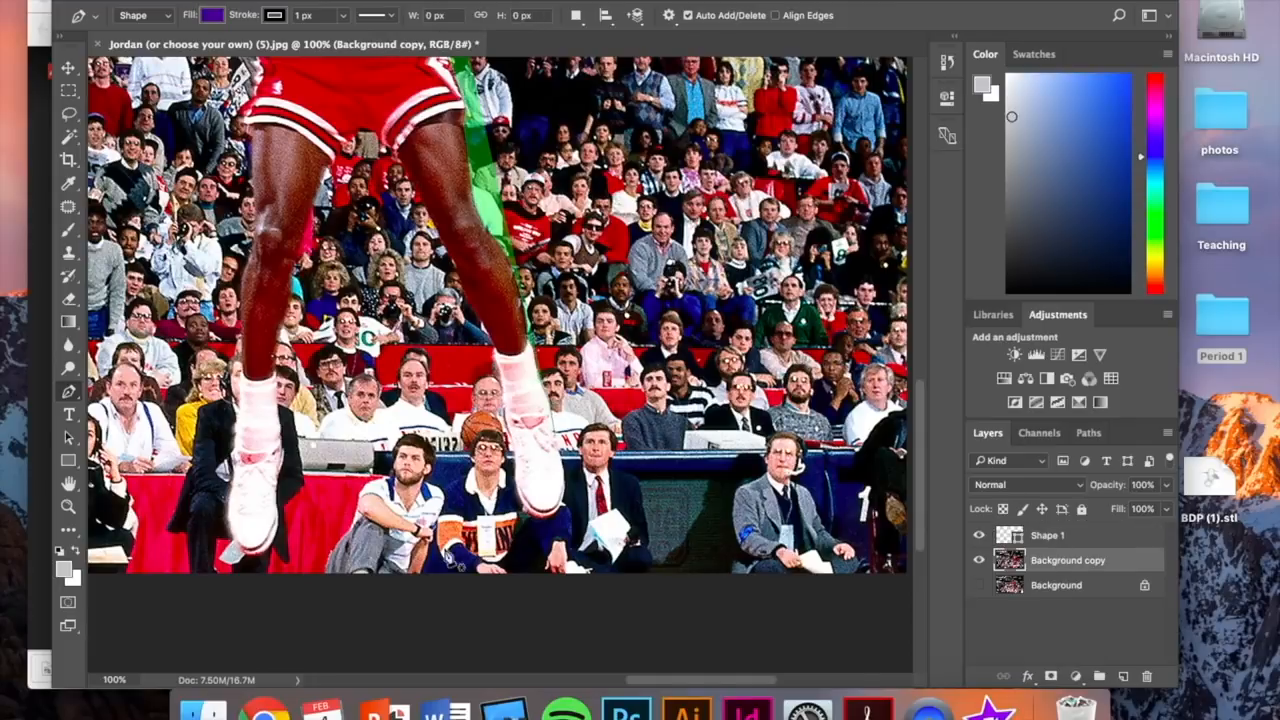
{"action": "left_click", "coordinate": [69, 72]}
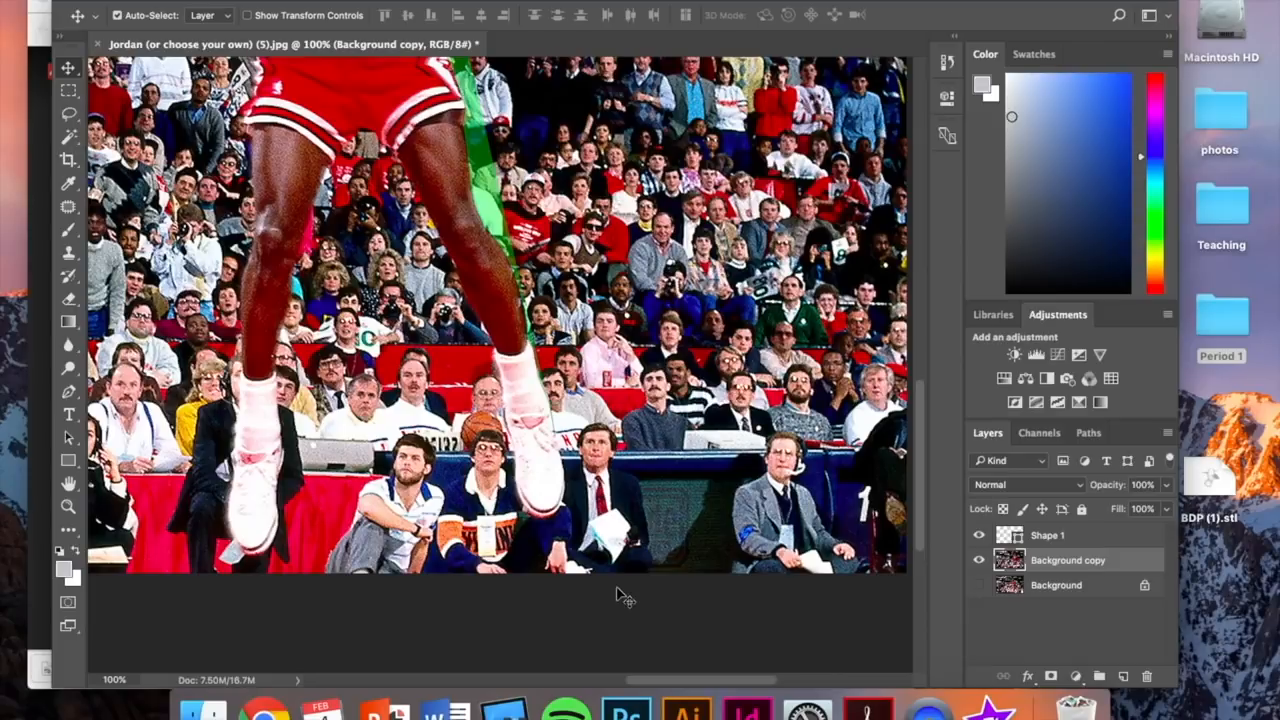
{"action": "scroll", "coordinate": [620, 595], "scroll_direction": "left", "scroll_amount": 4}
{"action": "scroll", "coordinate": [620, 595], "scroll_direction": "right", "scroll_amount": 2}
{"action": "scroll", "coordinate": [620, 595], "scroll_direction": "up", "scroll_amount": 2}
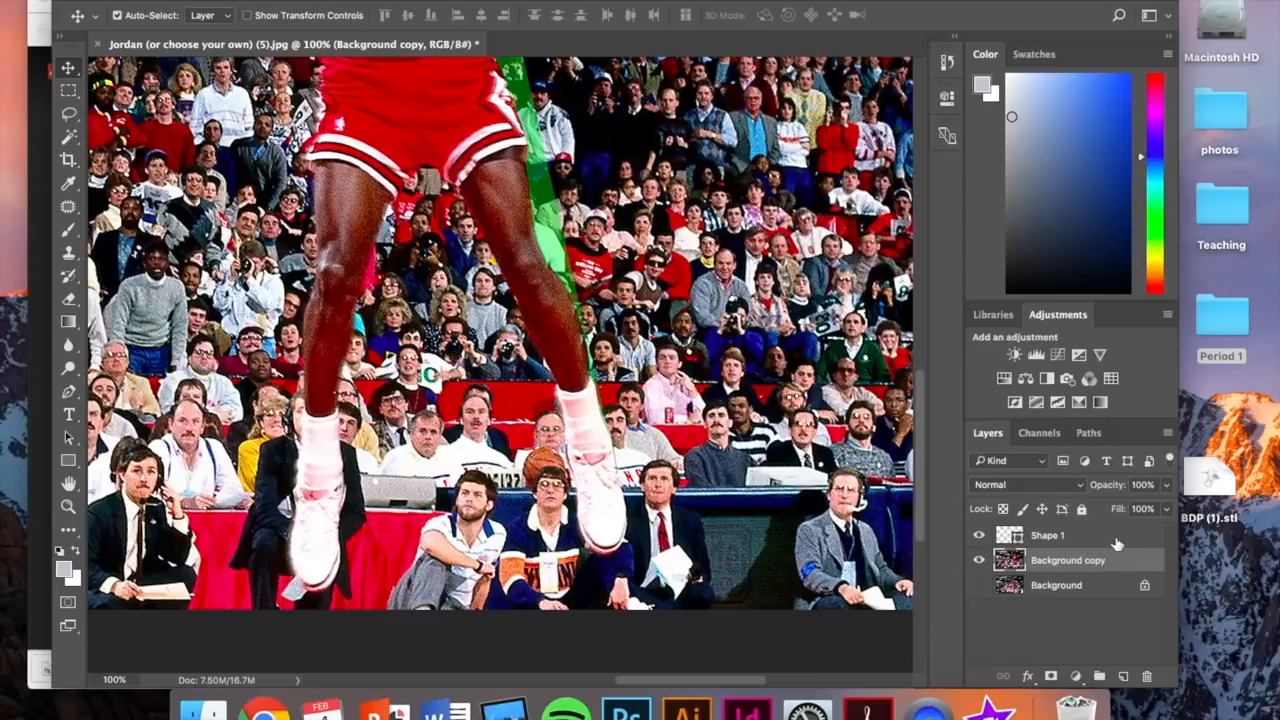
{"action": "left_click", "coordinate": [1124, 541]}
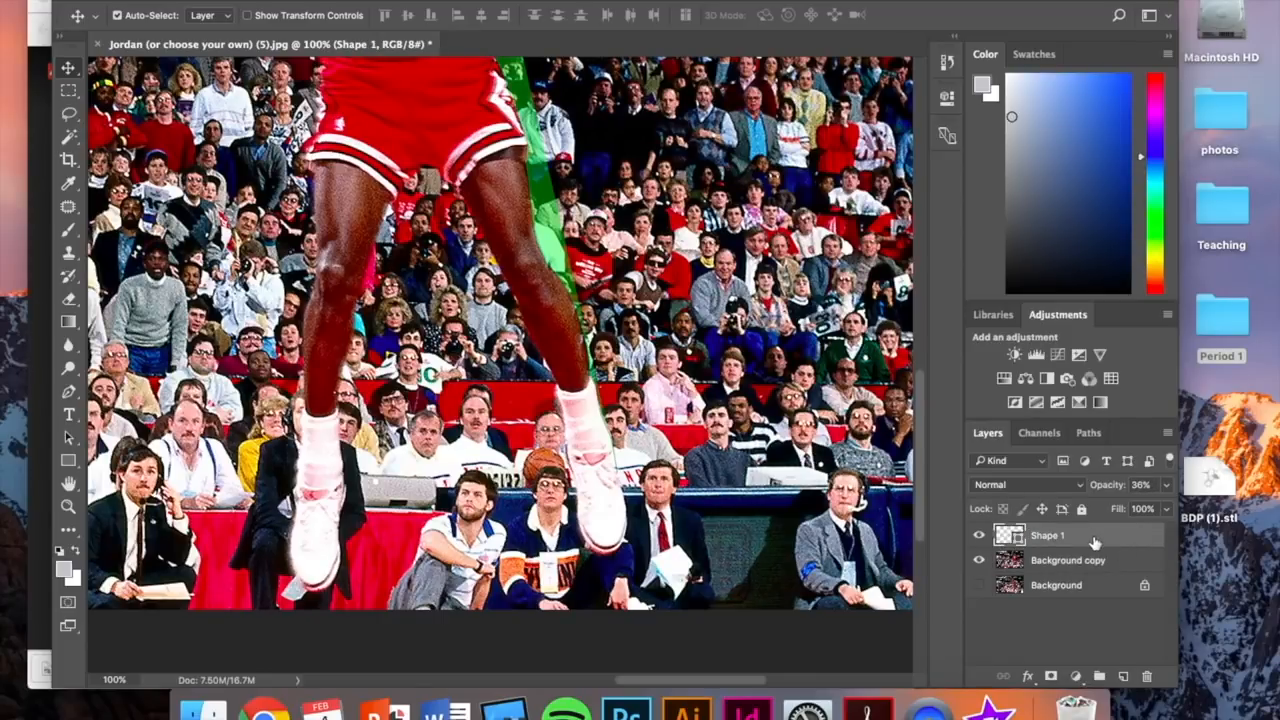
Continue tracing the player's outline at the shoe with the Pen tool and raise the Shape 1 layer's opacity to 100%.
{"action": "left_click", "coordinate": [66, 394]}
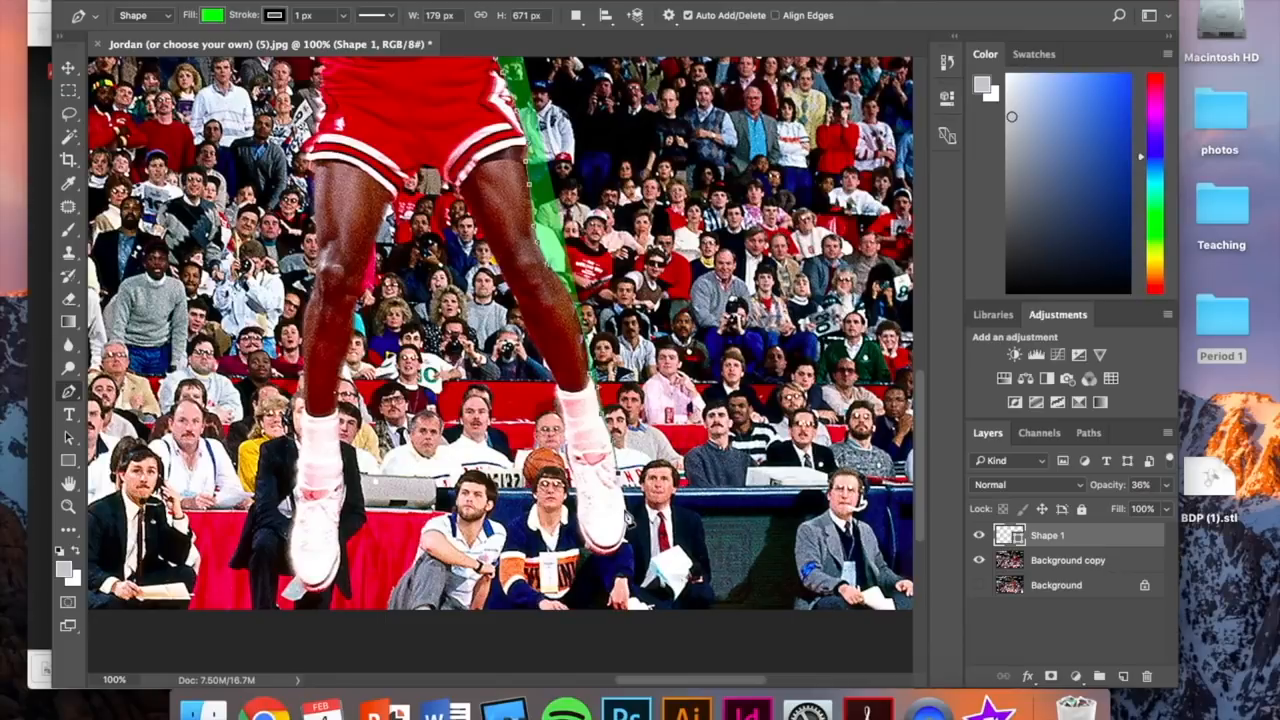
{"action": "left_click", "coordinate": [627, 540]}
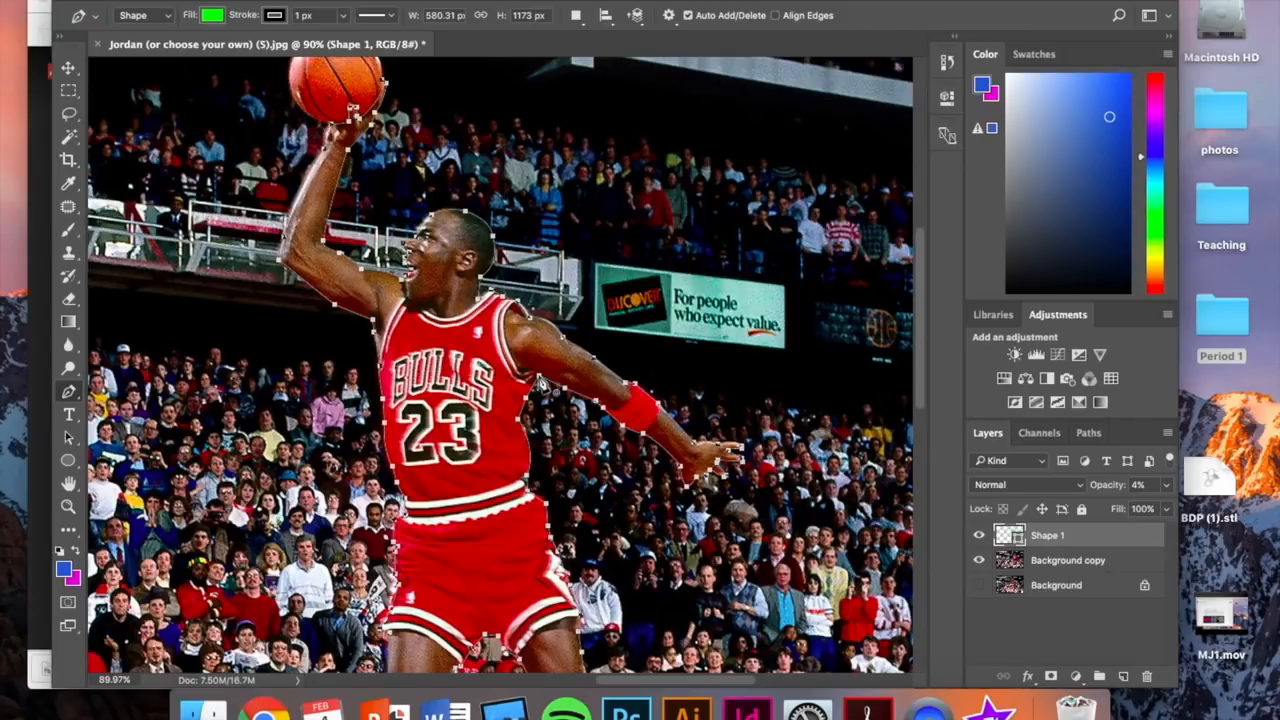
{"action": "left_click", "coordinate": [1166, 486]}
{"action": "left_click_drag", "start_coordinate": [1087, 510], "coordinate": [1170, 540]}
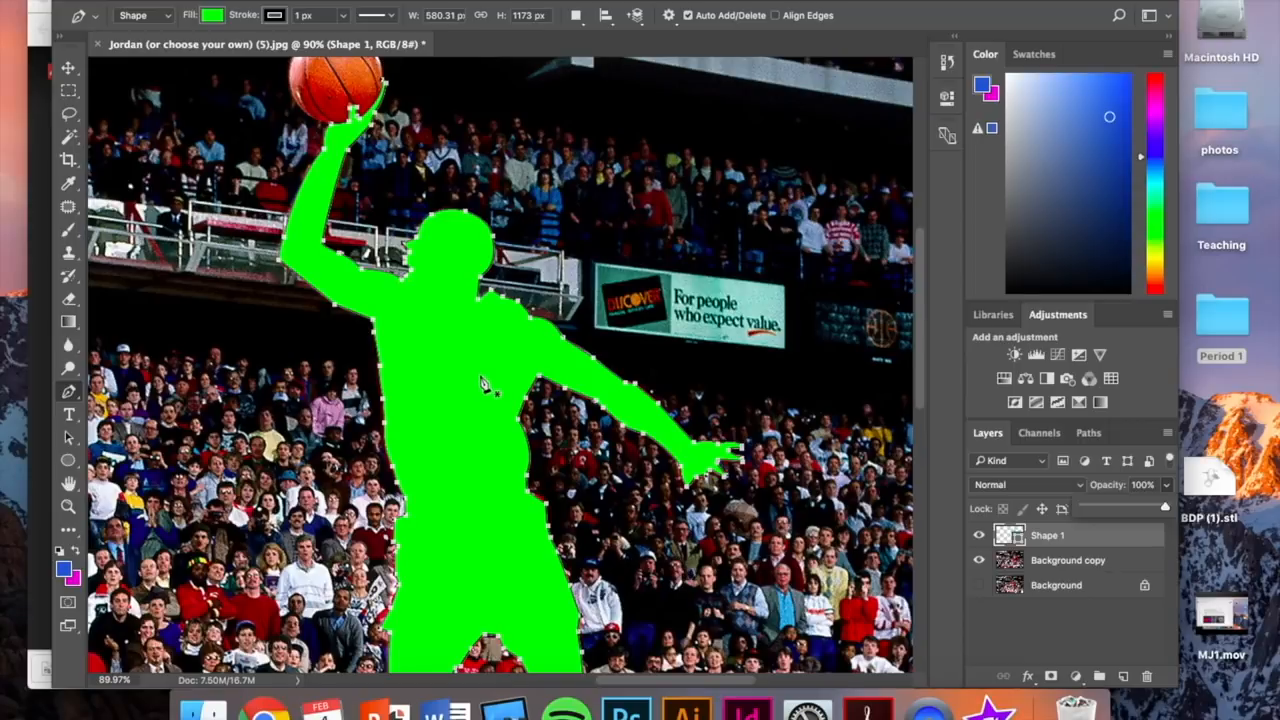
Draw a circle about 116 px wide over the basketball with the Ellipse tool and nudge it to match the ball.
{"action": "scroll", "coordinate": [487, 387], "scroll_direction": "up", "scroll_amount": 3}
{"action": "scroll", "coordinate": [483, 385], "scroll_direction": "up", "scroll_amount": 8}
{"action": "scroll", "coordinate": [483, 385], "scroll_direction": "left", "scroll_amount": 6}
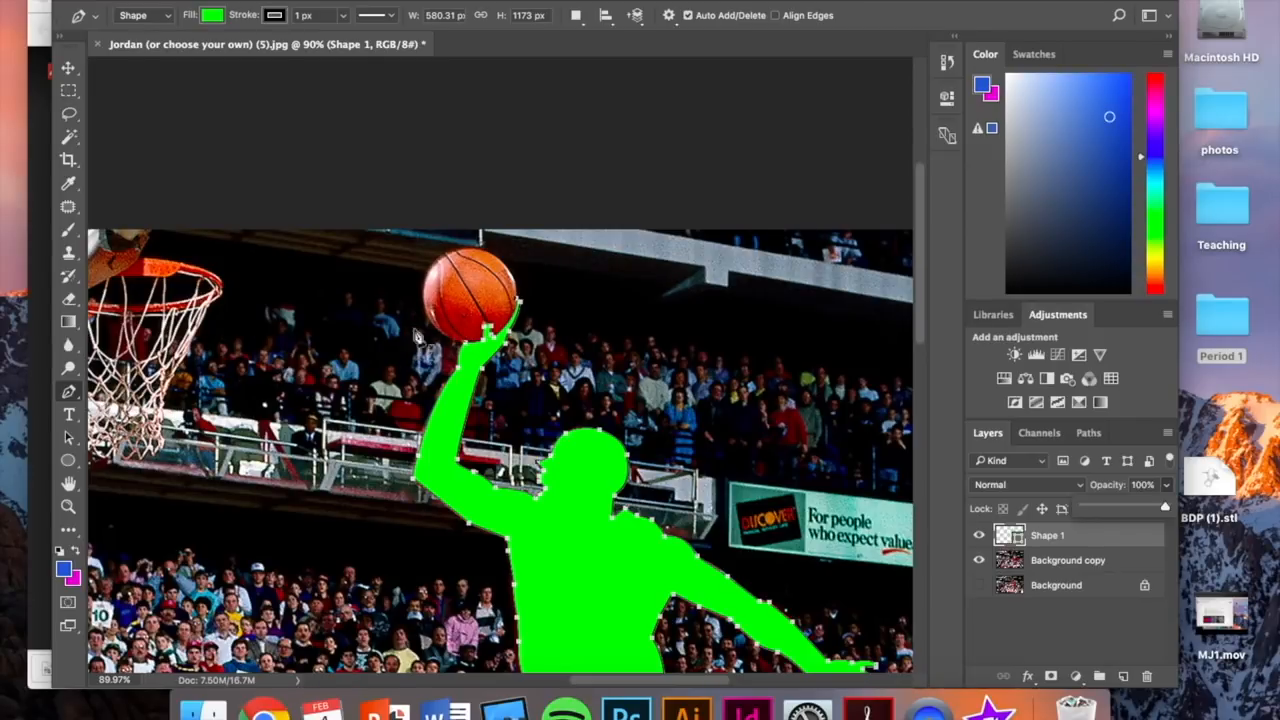
{"action": "left_click", "coordinate": [68, 463]}
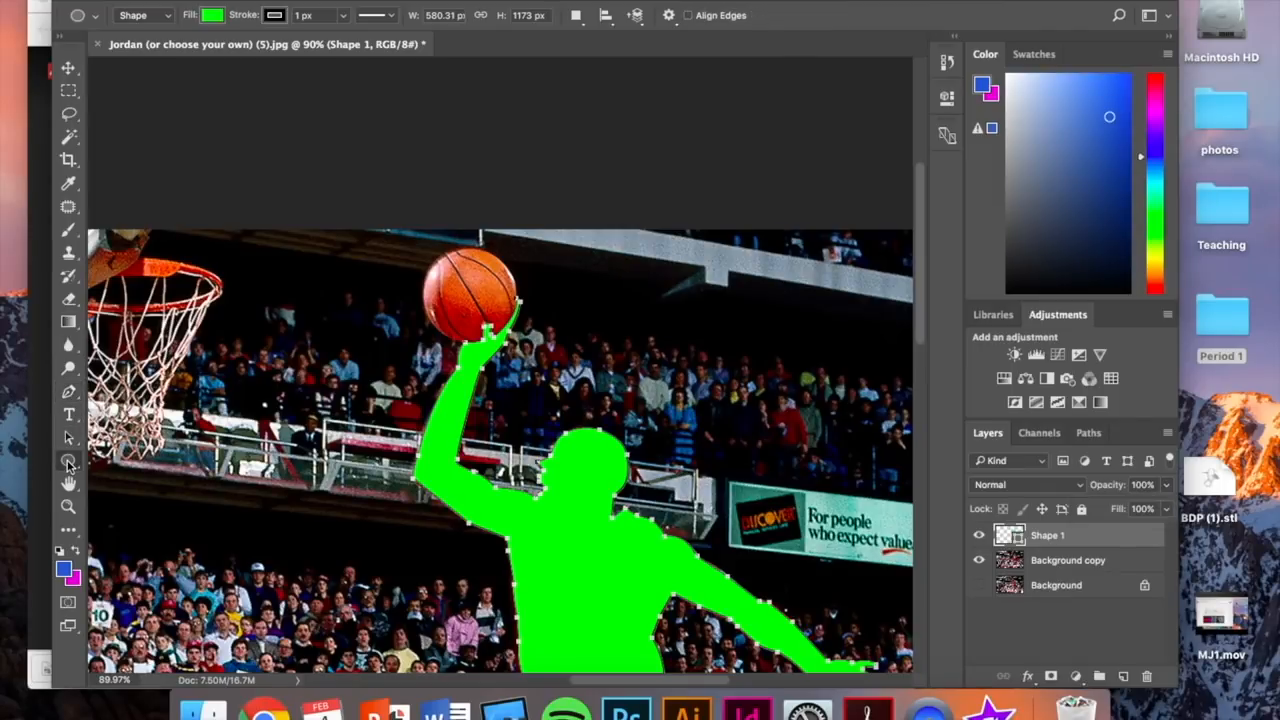
{"action": "left_click_drag", "start_coordinate": [68, 463], "coordinate": [187, 495]}
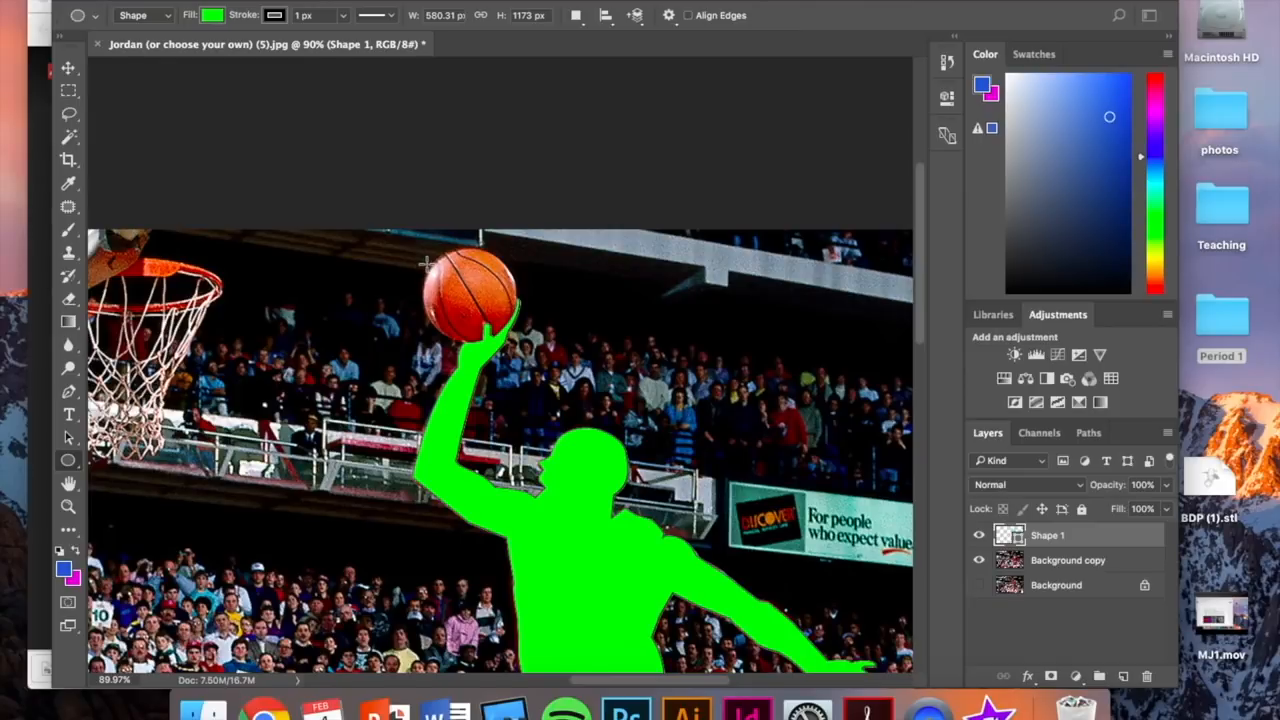
{"action": "left_click_drag", "start_coordinate": [424, 252], "coordinate": [652, 281]}
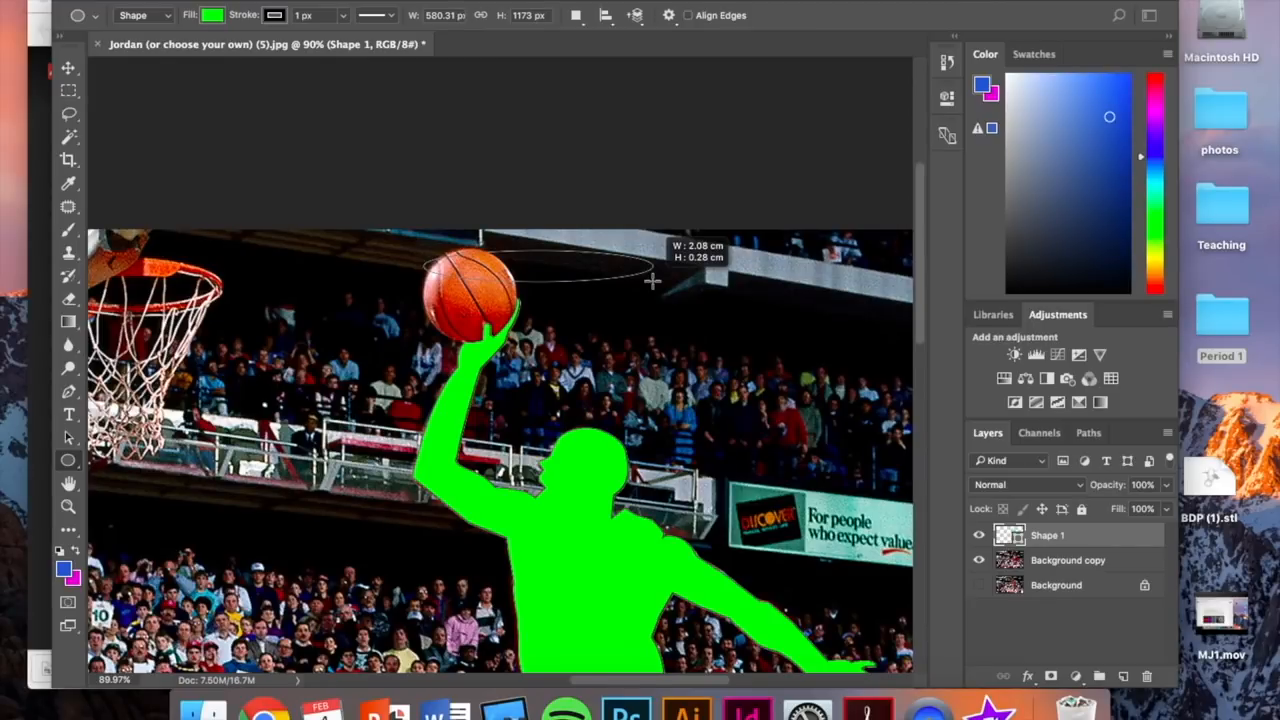
{"action": "key", "text": "shift"}
{"action": "left_click_drag", "start_coordinate": [652, 281], "coordinate": [715, 344]}
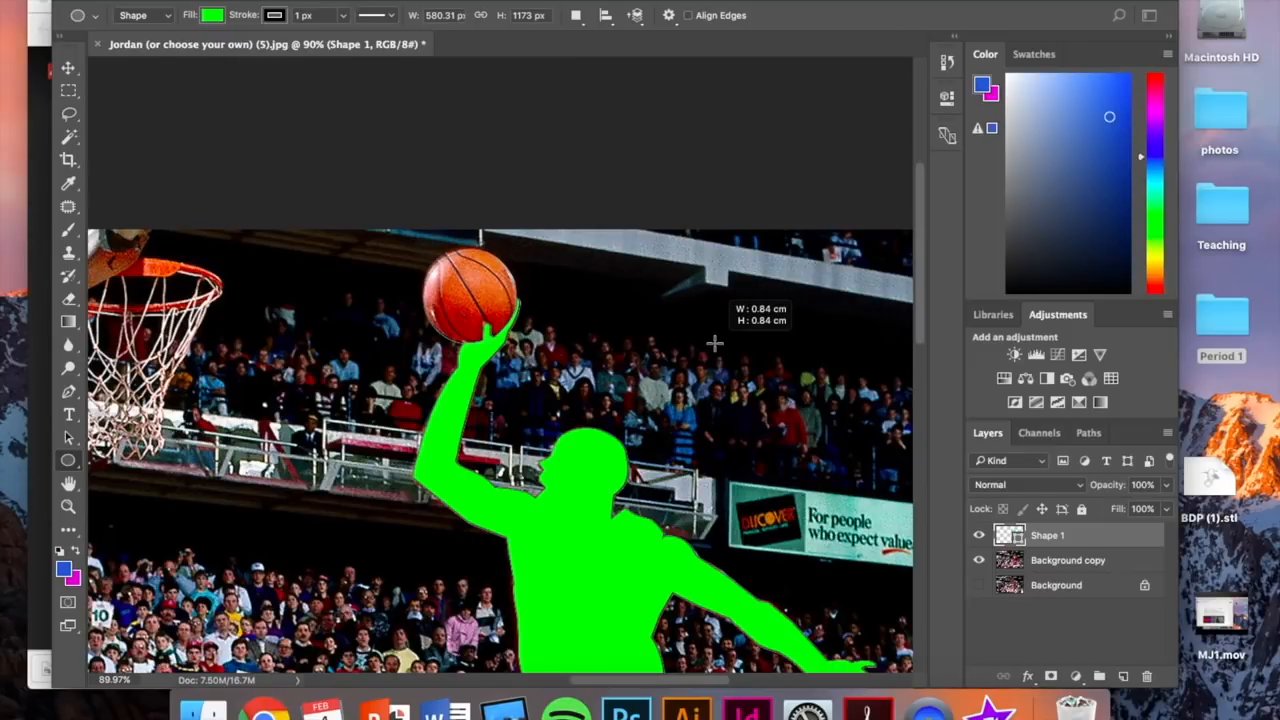
{"action": "left_click_drag", "start_coordinate": [714, 343], "coordinate": [714, 344]}
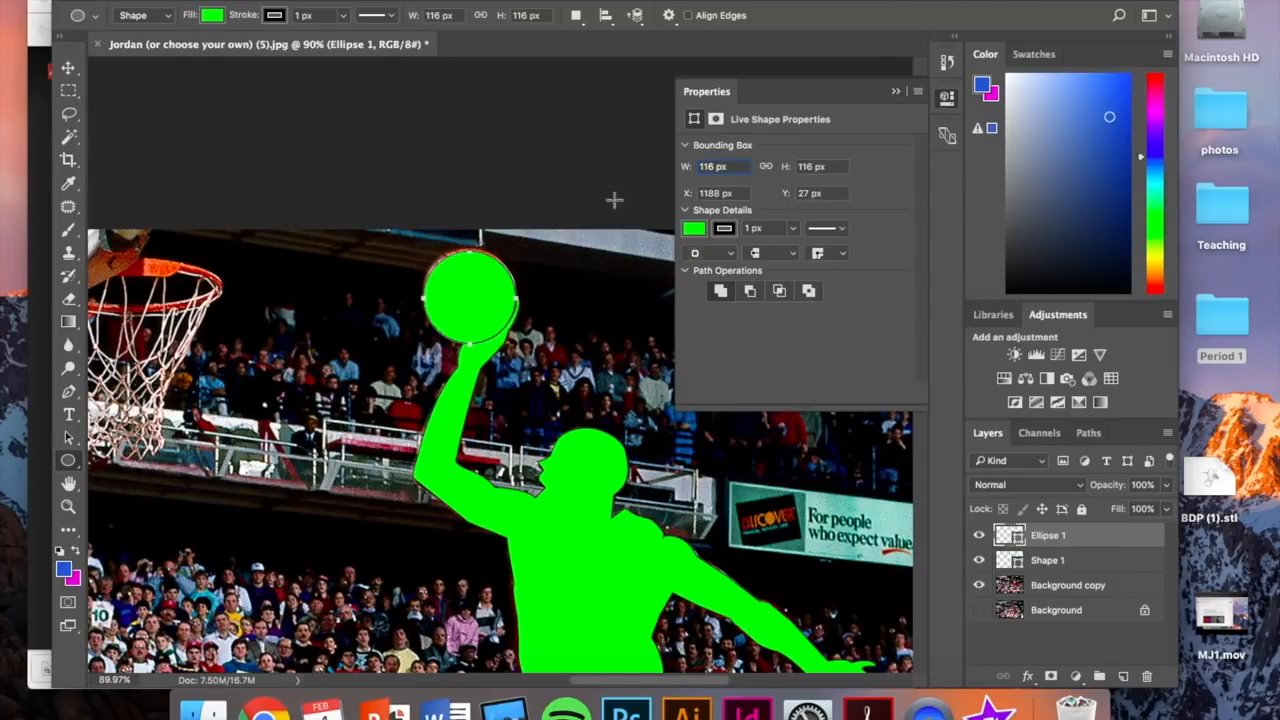
{"action": "left_click", "coordinate": [68, 68]}
{"action": "left_click_drag", "start_coordinate": [473, 304], "coordinate": [470, 297]}
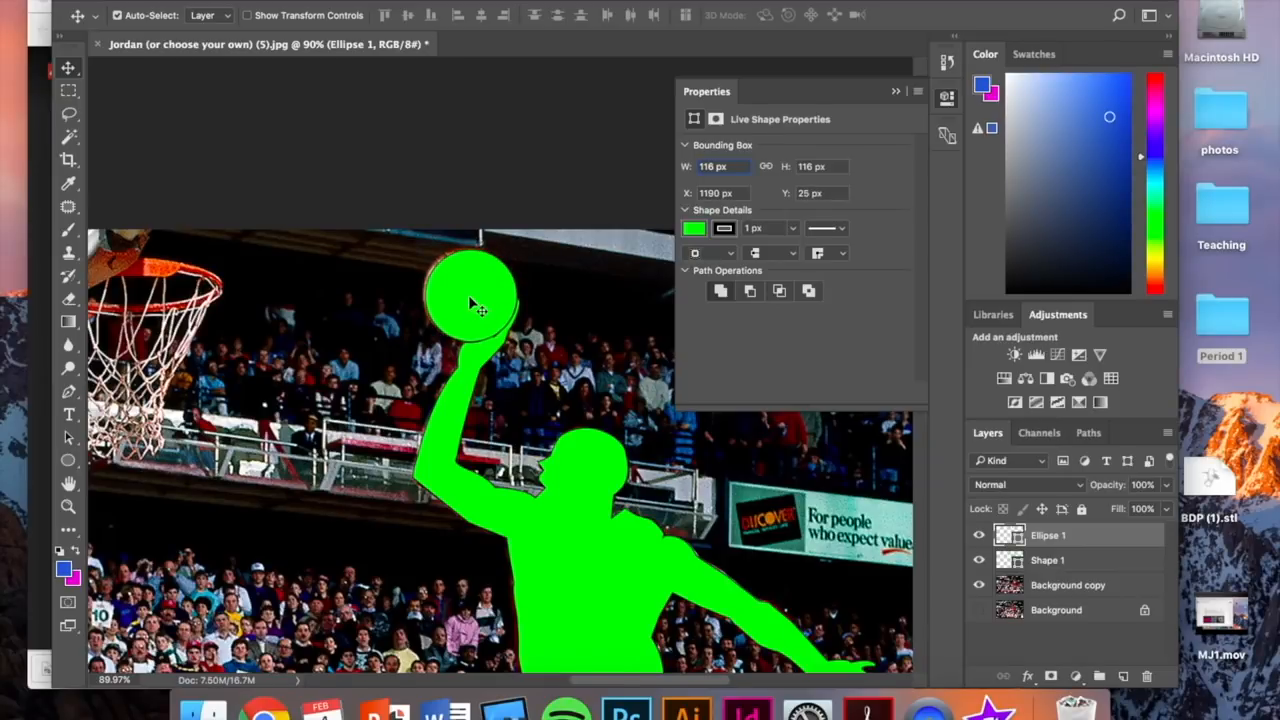
Change the basketball circle's fill to orange-red and move the Ellipse 1 layer below Shape 1.
{"action": "left_click", "coordinate": [694, 229]}
{"action": "scroll", "coordinate": [745, 378], "scroll_direction": "up", "scroll_amount": 1}
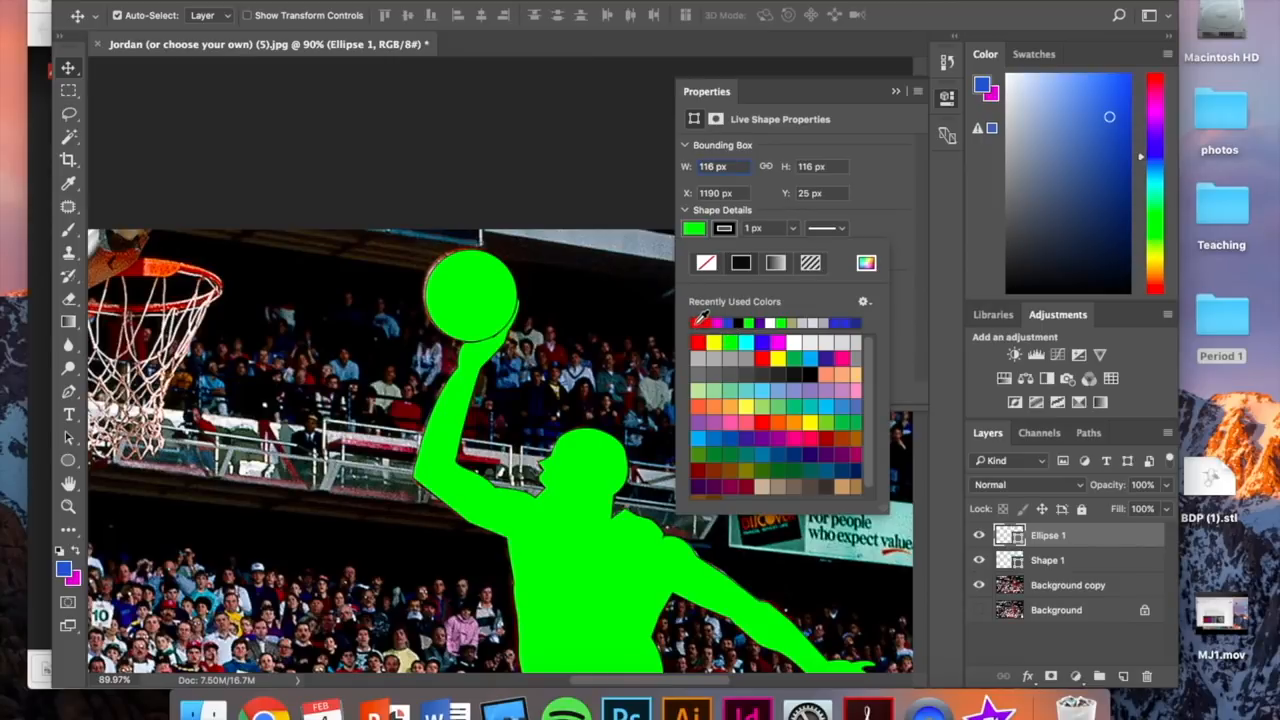
{"action": "left_click", "coordinate": [700, 320]}
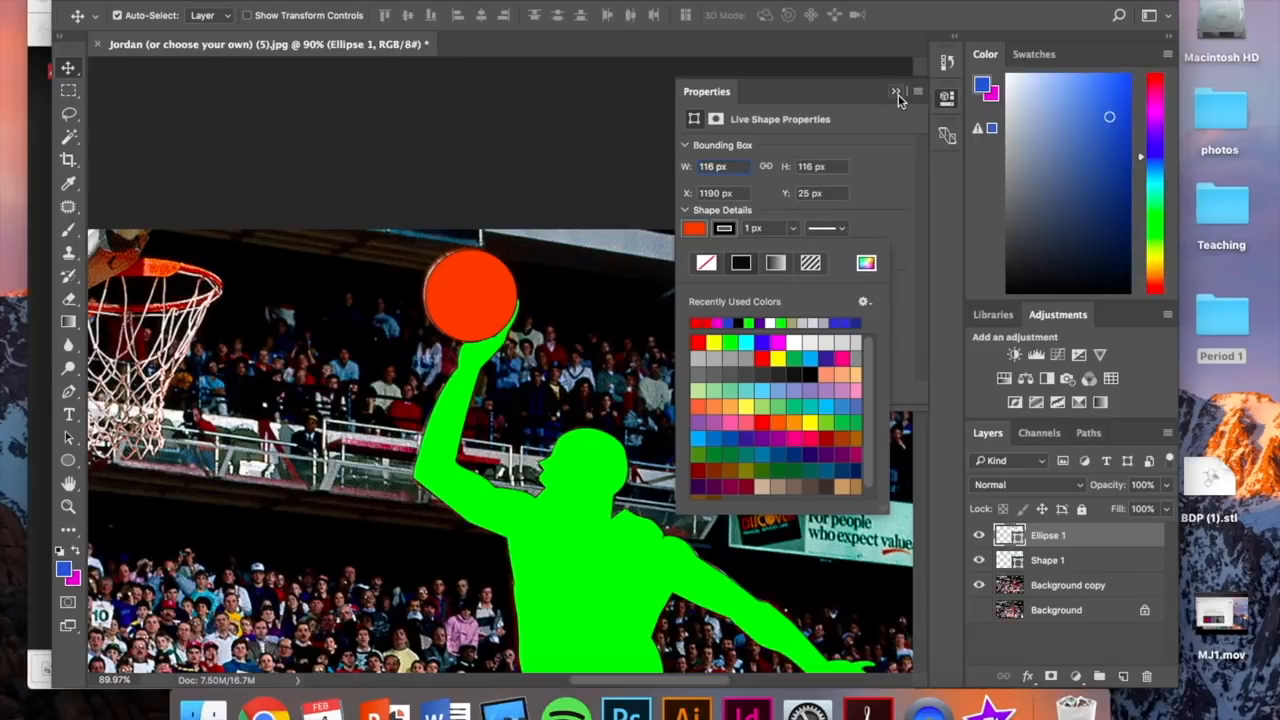
{"action": "left_click", "coordinate": [897, 93]}
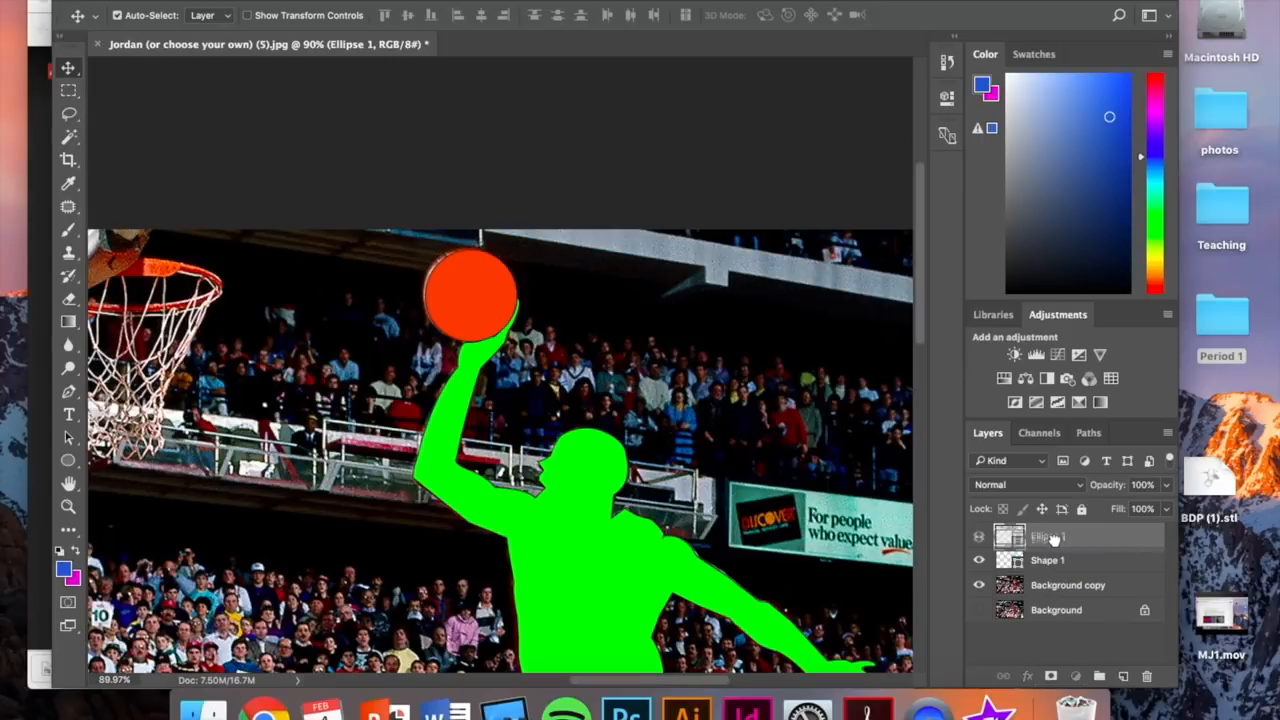
{"action": "left_click_drag", "start_coordinate": [1054, 536], "coordinate": [1063, 562]}
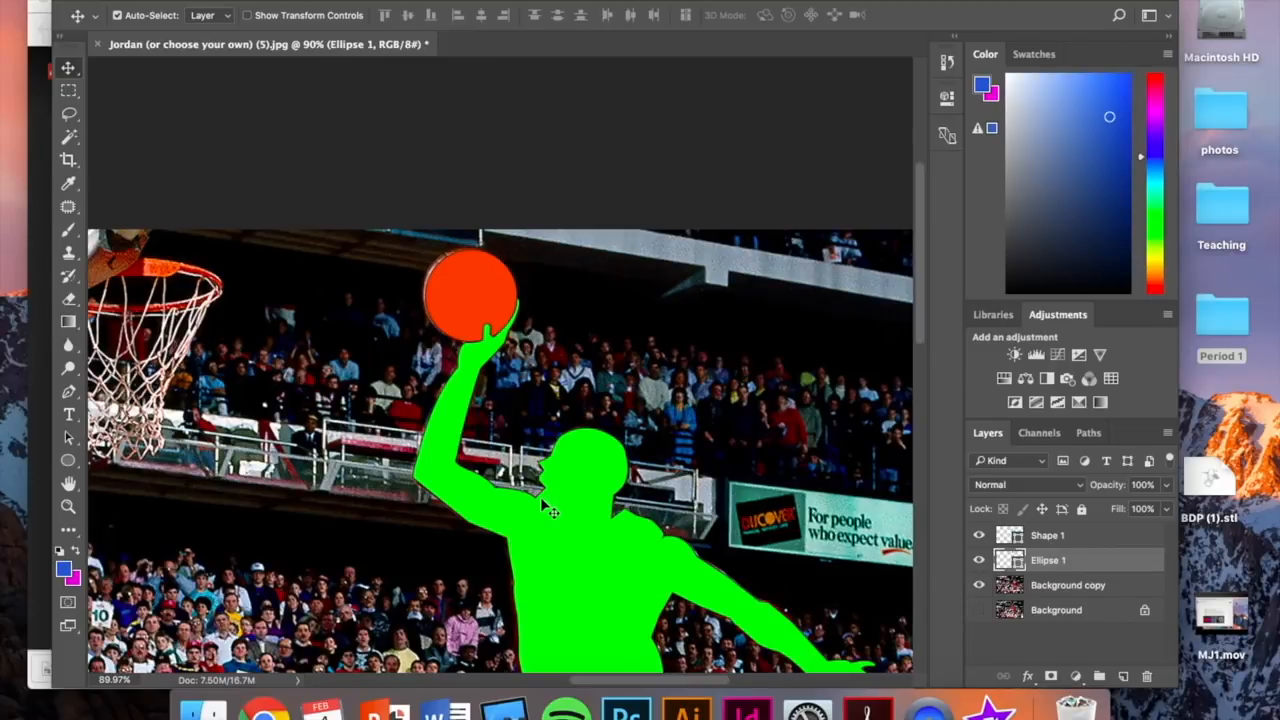
Start an orange-red Pen tool shape at the photo's left edge and trace the backboard's lower edge as far as the net.
{"action": "scroll", "coordinate": [550, 510], "scroll_direction": "left", "scroll_amount": 2}
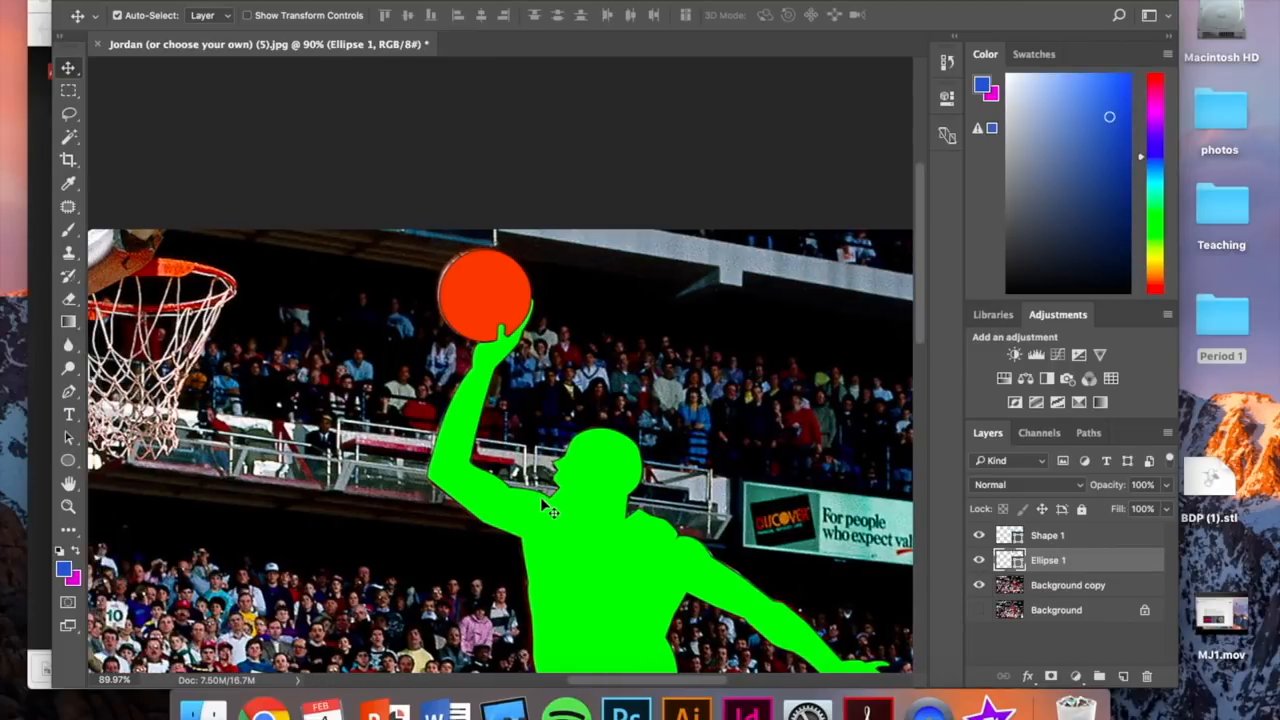
{"action": "scroll", "coordinate": [545, 508], "scroll_direction": "left", "scroll_amount": 15}
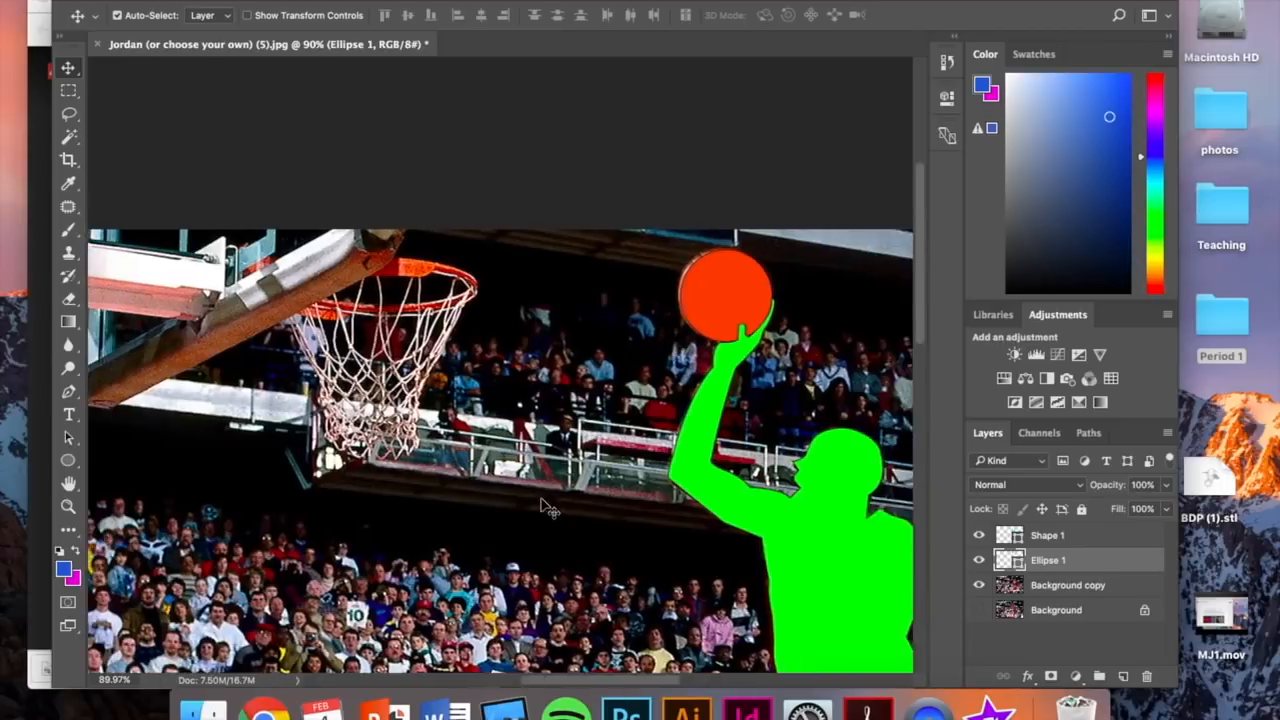
{"action": "scroll", "coordinate": [545, 508], "scroll_direction": "left", "scroll_amount": 3}
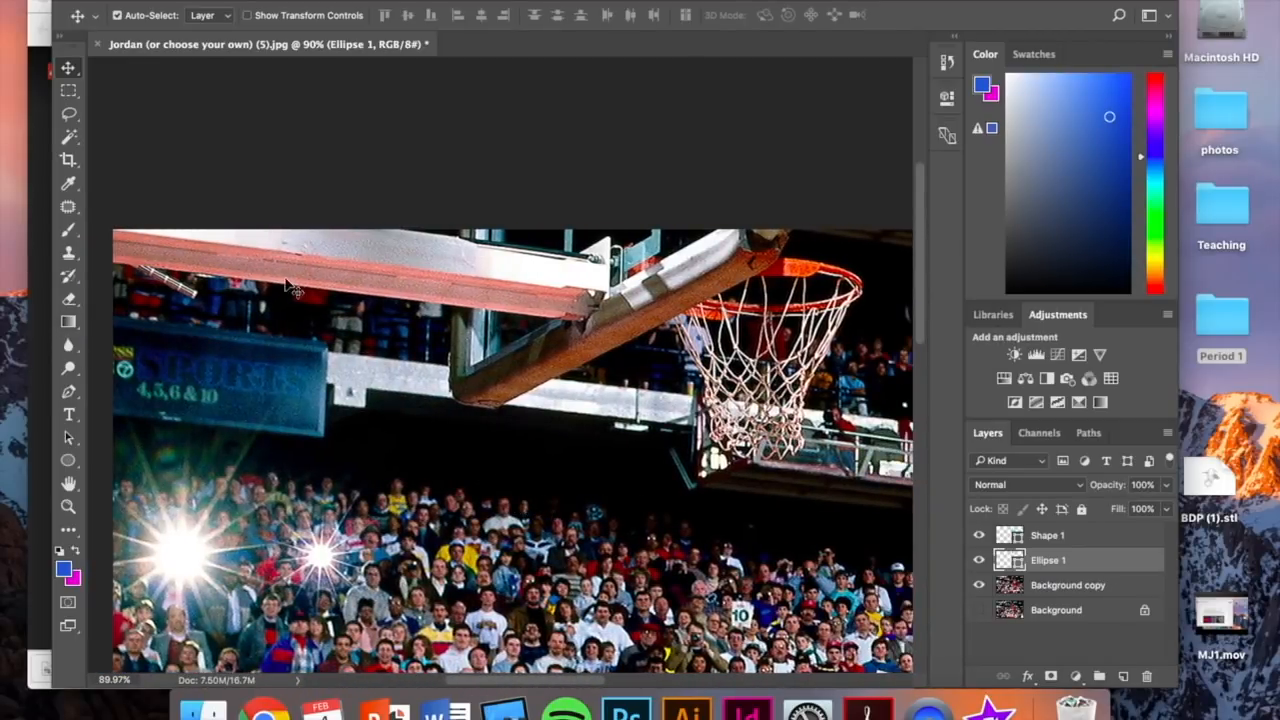
{"action": "left_click", "coordinate": [68, 393]}
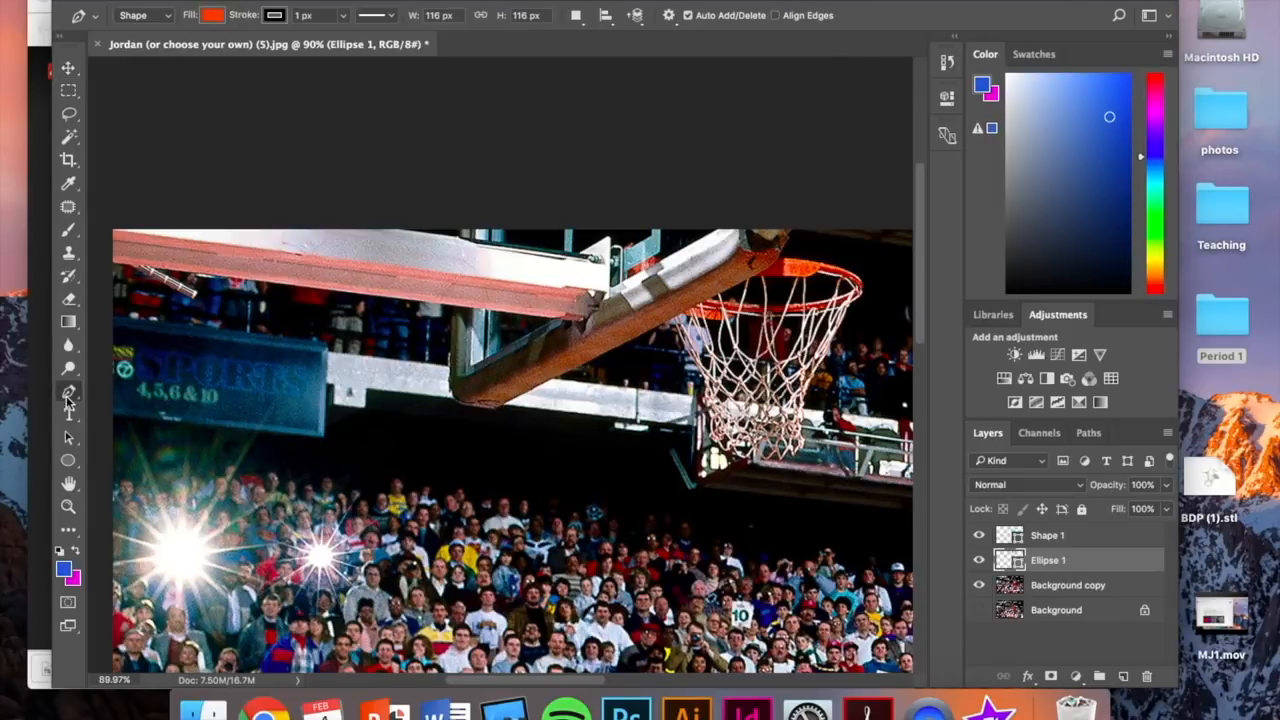
{"action": "left_click", "coordinate": [117, 270]}
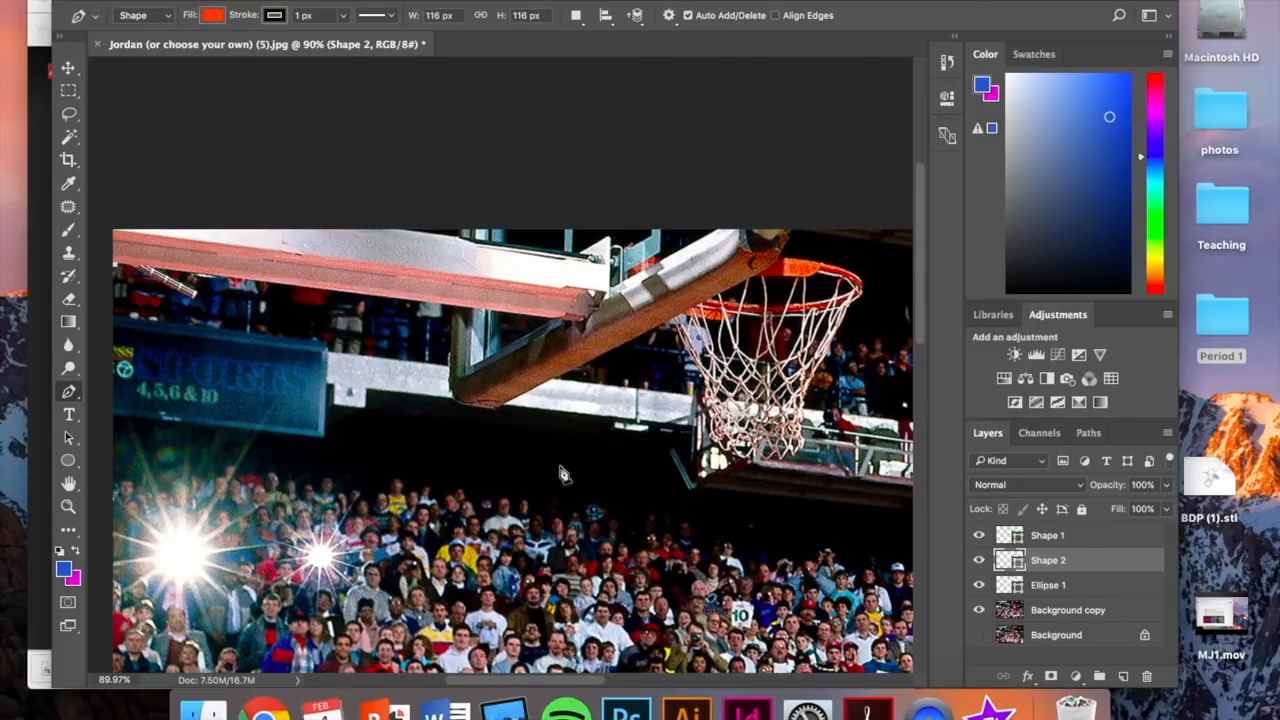
{"action": "left_click", "coordinate": [450, 312]}
{"action": "left_click", "coordinate": [450, 393]}
{"action": "mouse_move", "coordinate": [496, 410]}
{"action": "left_mouse_down"}
{"action": "mouse_move", "coordinate": [546, 419]}
{"action": "mouse_move", "coordinate": [512, 418]}
{"action": "left_mouse_up"}
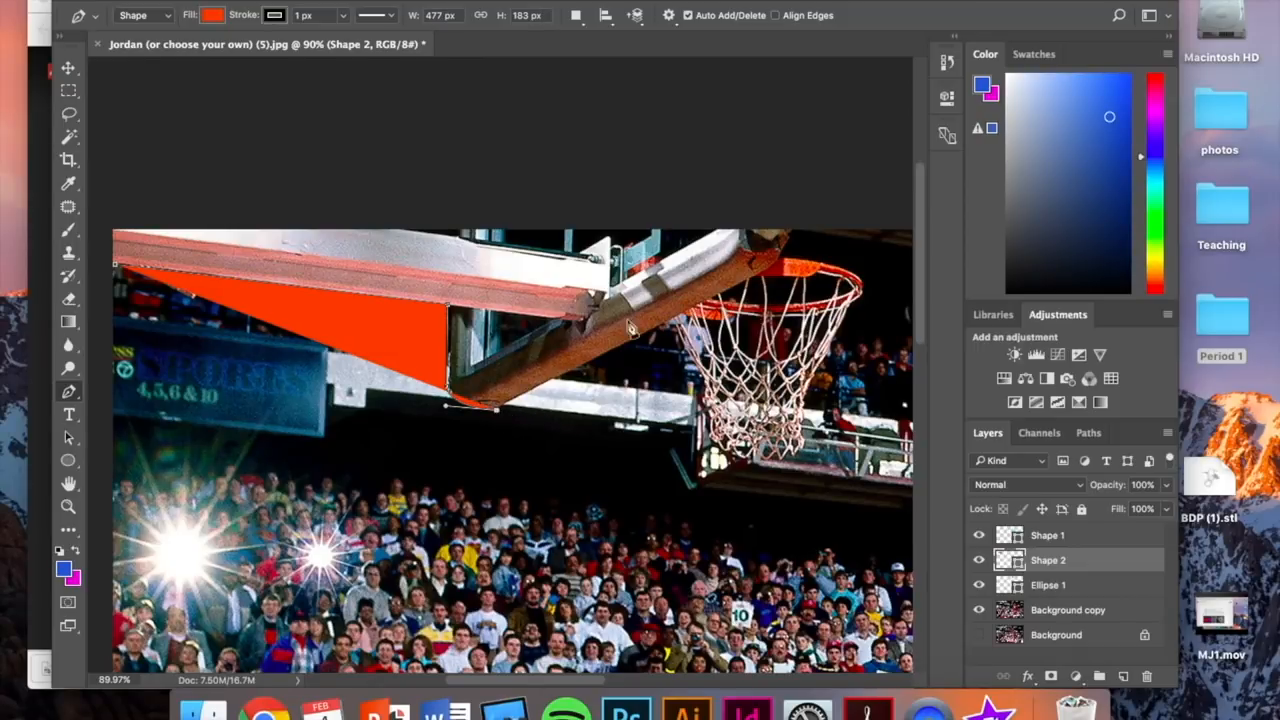
{"action": "left_click", "coordinate": [676, 322]}
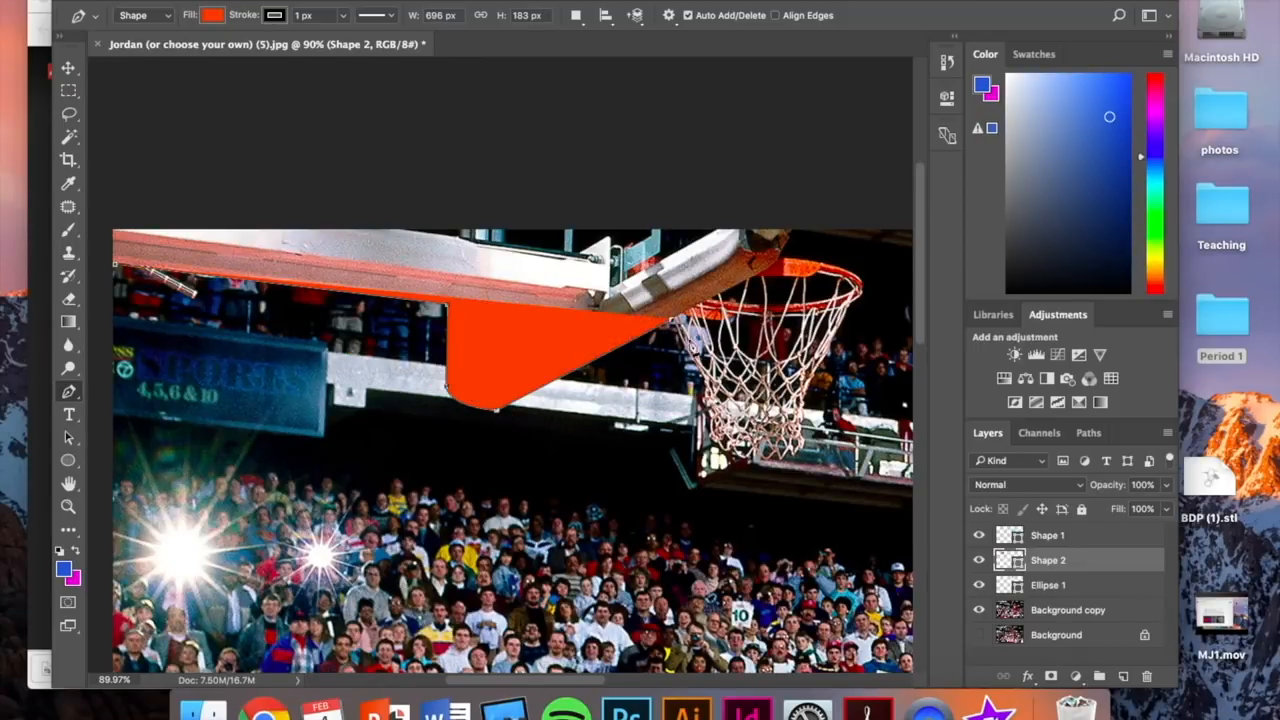
Extend the pen shape down the net's near side, along its curved bottom and up the far side.
{"action": "left_click", "coordinate": [711, 440]}
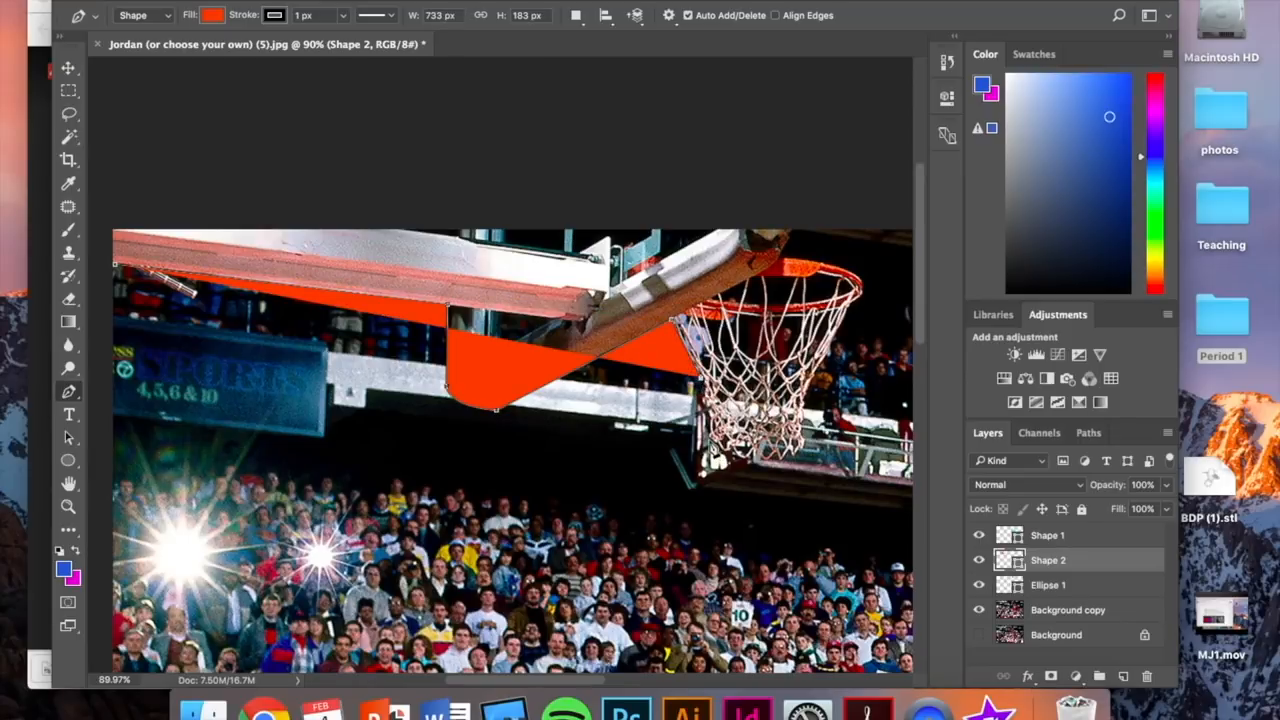
{"action": "left_click_drag", "start_coordinate": [800, 450], "coordinate": [834, 427]}
{"action": "left_click", "coordinate": [802, 449], "text": "alt"}
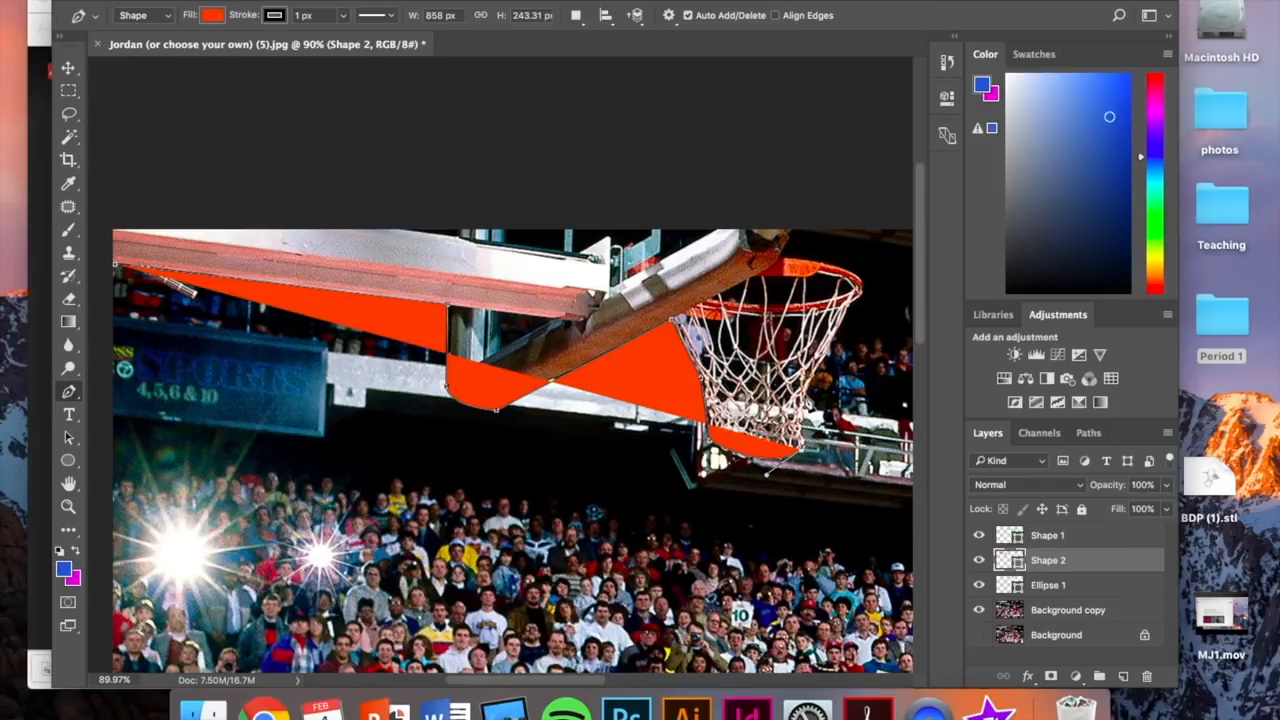
{"action": "left_click", "coordinate": [810, 398]}
{"action": "left_click", "coordinate": [836, 348]}
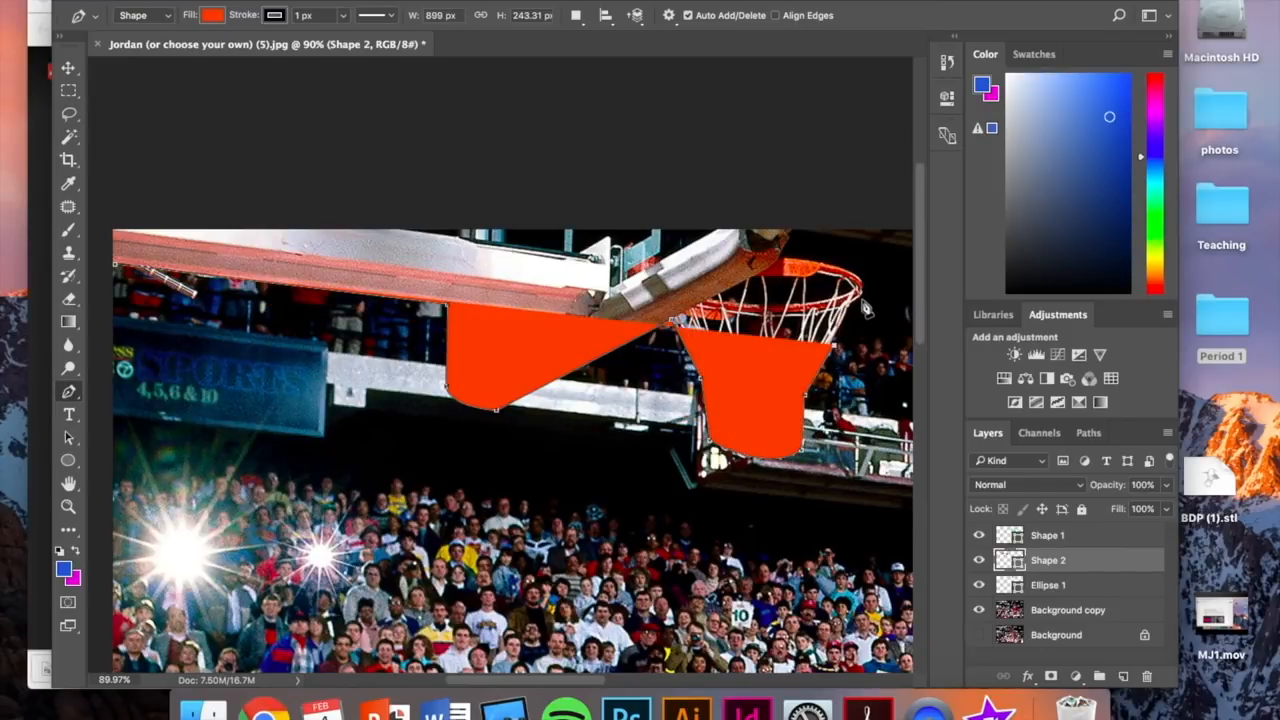
Carry the pen shape around the outer end of the hoop's rim and curve it back to the backboard.
{"action": "left_click", "coordinate": [860, 284]}
{"action": "left_click", "coordinate": [788, 260]}
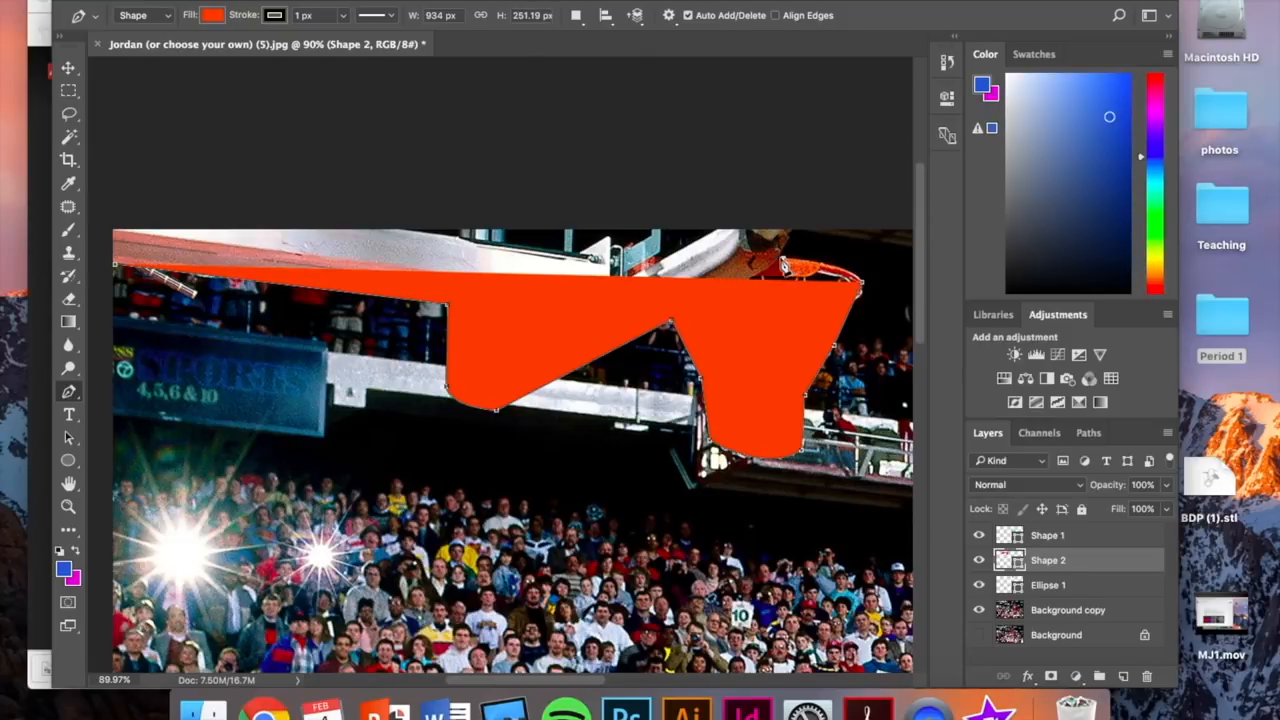
{"action": "left_click", "coordinate": [776, 263]}
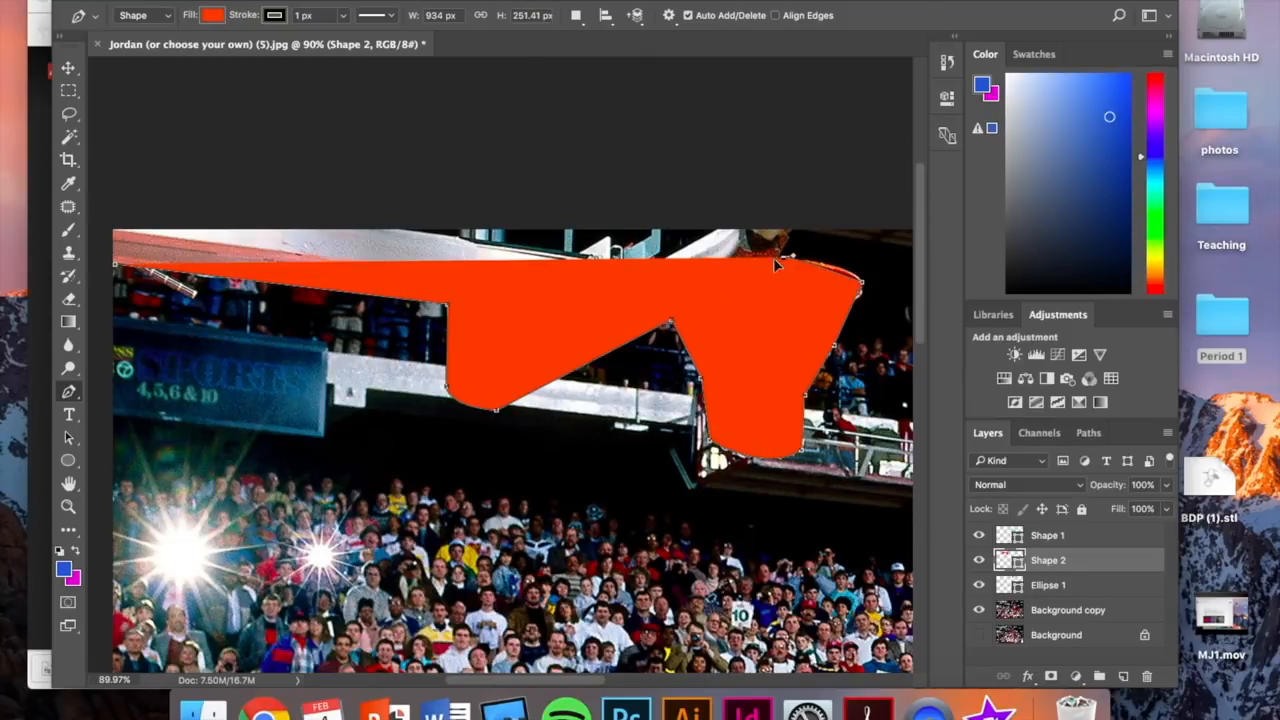
{"action": "left_click", "coordinate": [781, 268]}
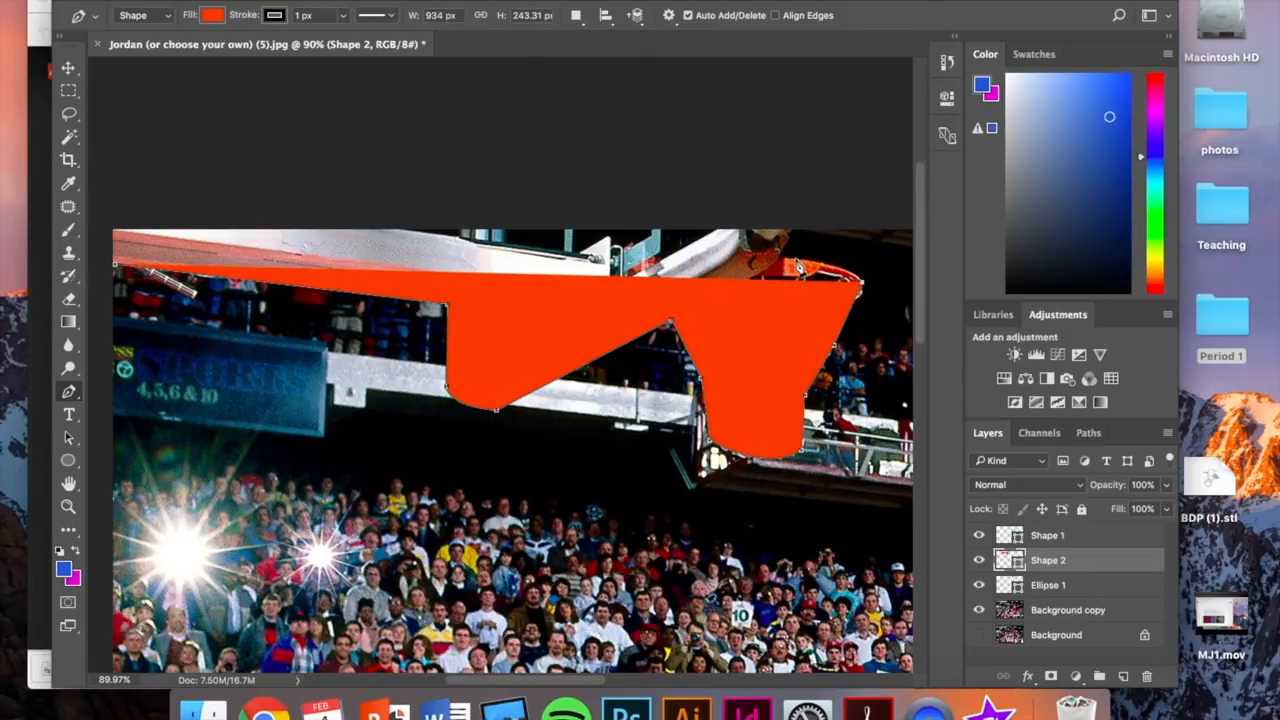
{"action": "left_click_drag", "start_coordinate": [755, 262], "coordinate": [789, 260]}
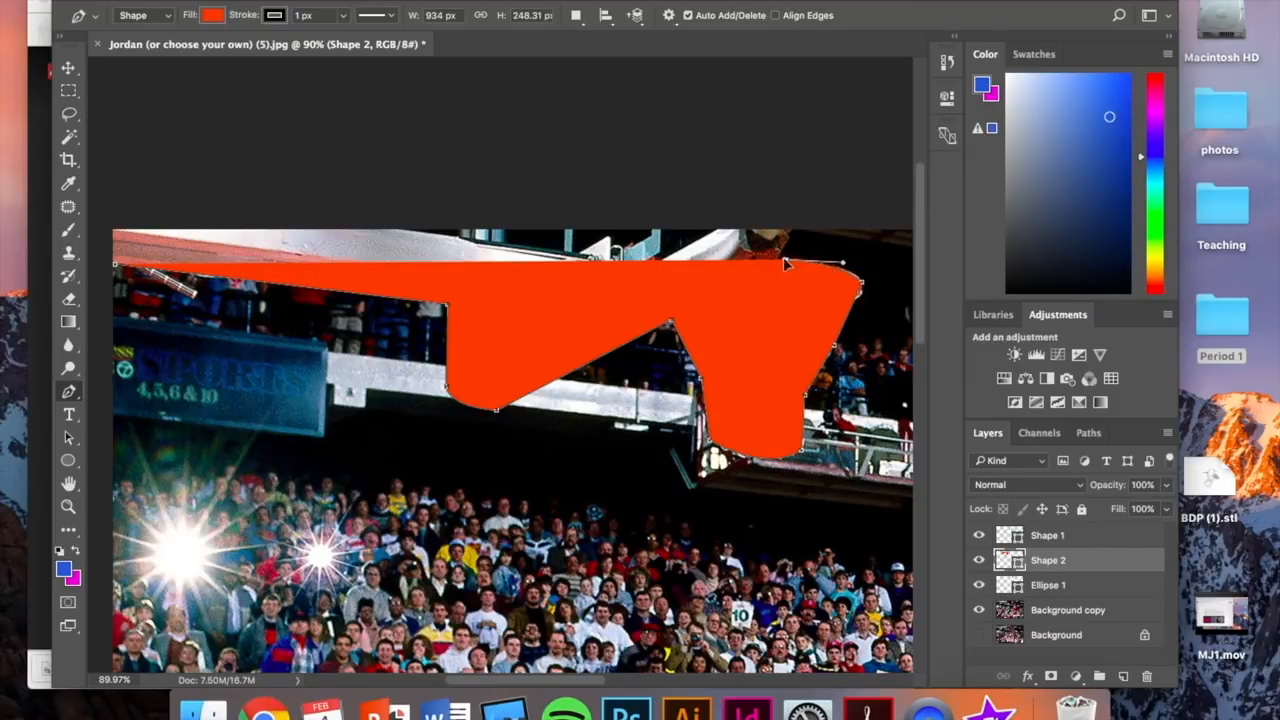
Bring the pen shape up to the photo's top edge and back along it to the starting corner of the backboard.
{"action": "left_click", "coordinate": [794, 229]}
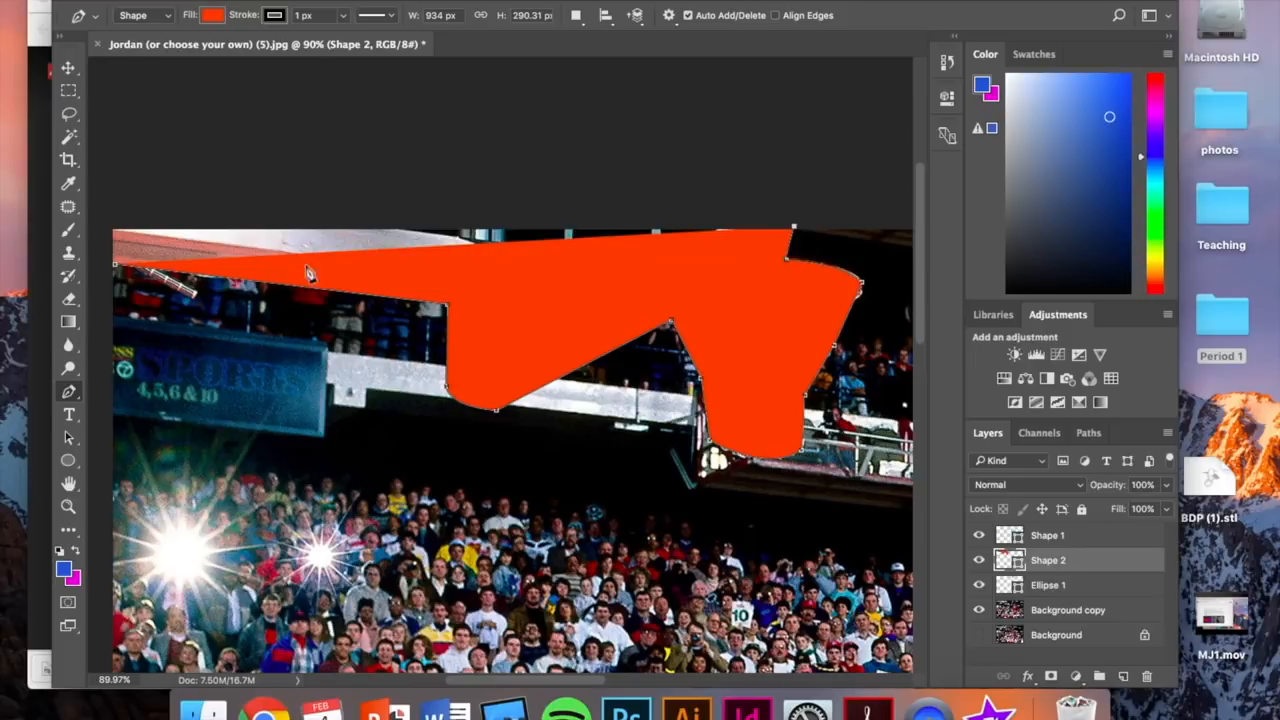
{"action": "left_click", "coordinate": [111, 215]}
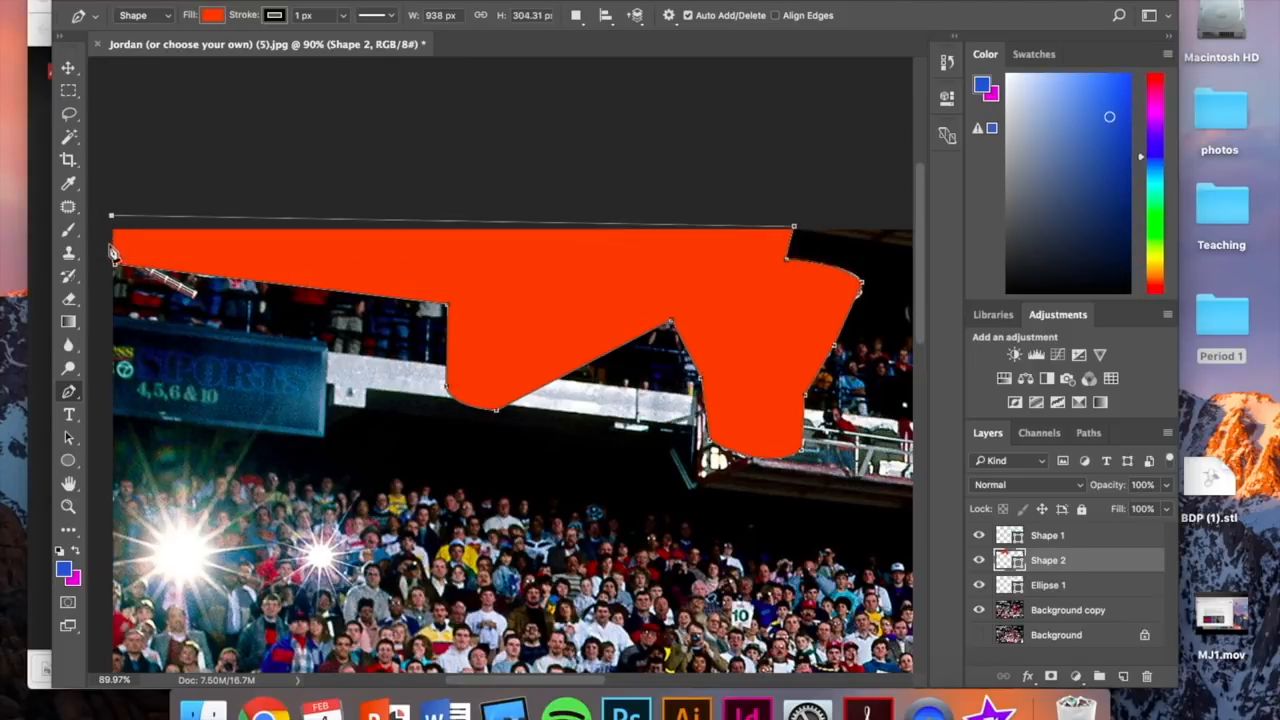
{"action": "left_click", "coordinate": [107, 262]}
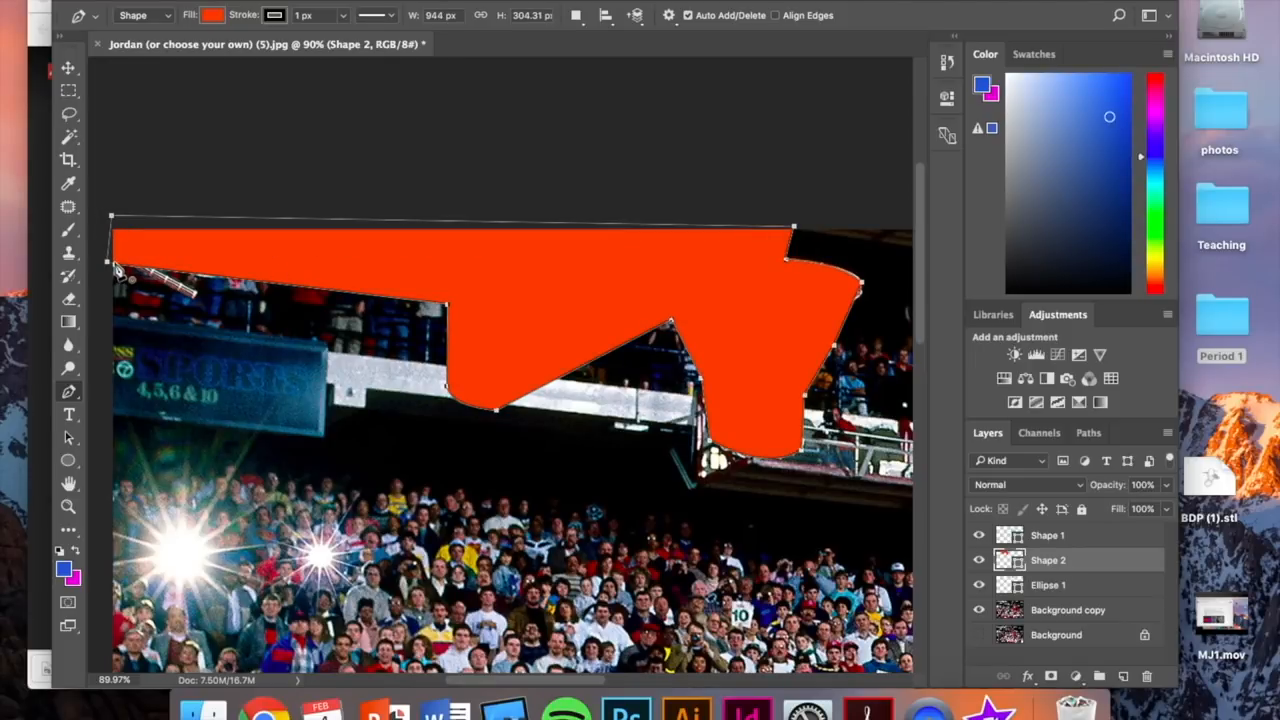
Activate the Gradient tool and set the foreground colour to a dark purple for the gradient's starting end.
{"action": "scroll", "coordinate": [515, 500], "scroll_direction": "down", "scroll_amount": 5}
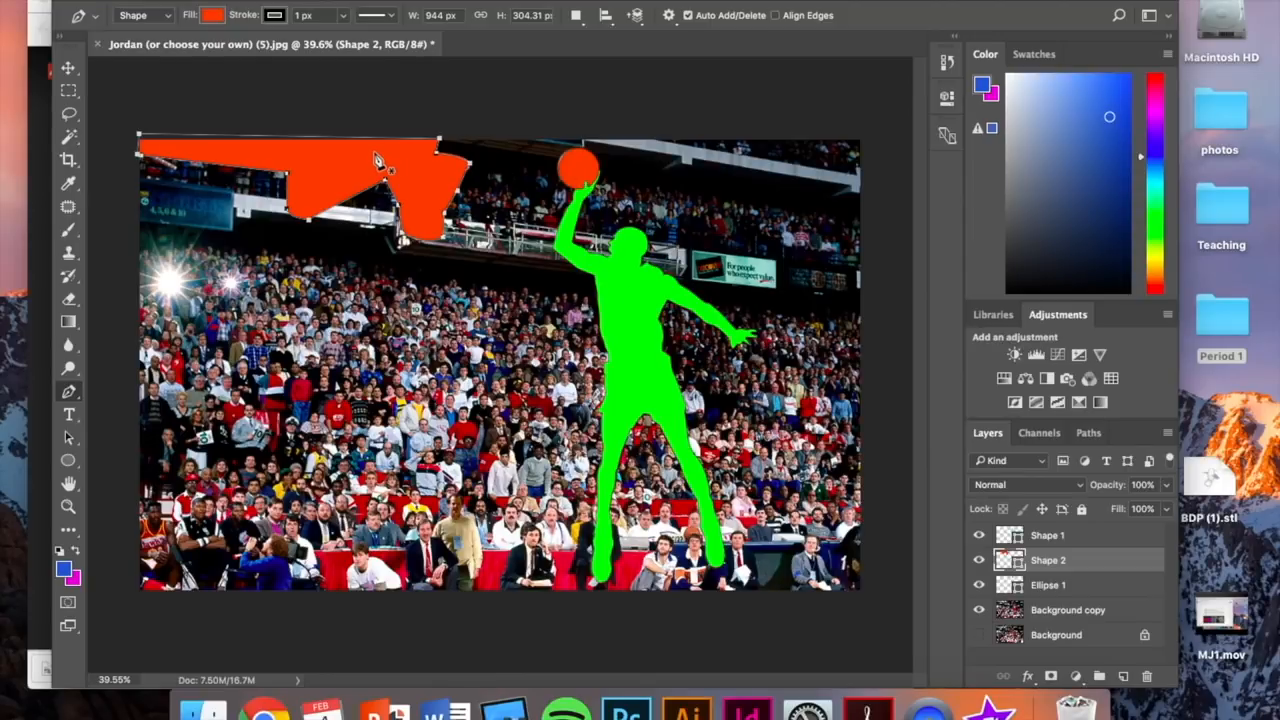
{"action": "left_click", "coordinate": [69, 323]}
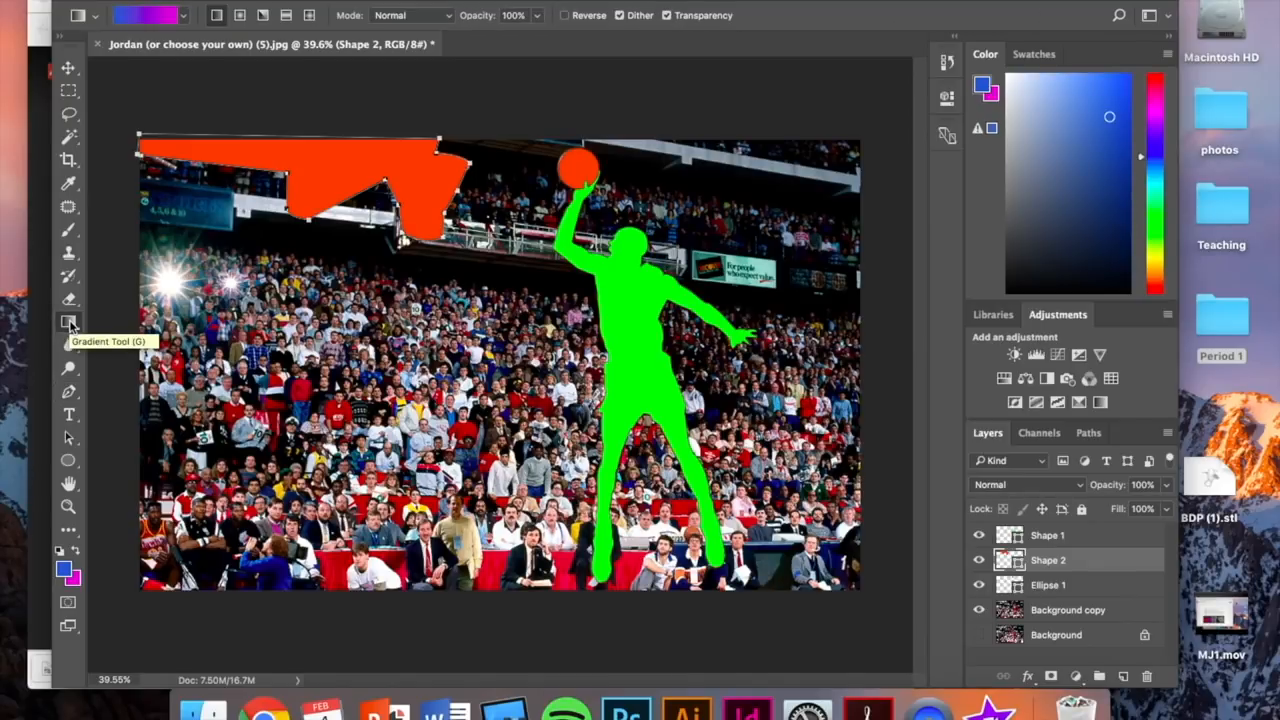
{"action": "left_click", "coordinate": [64, 572]}
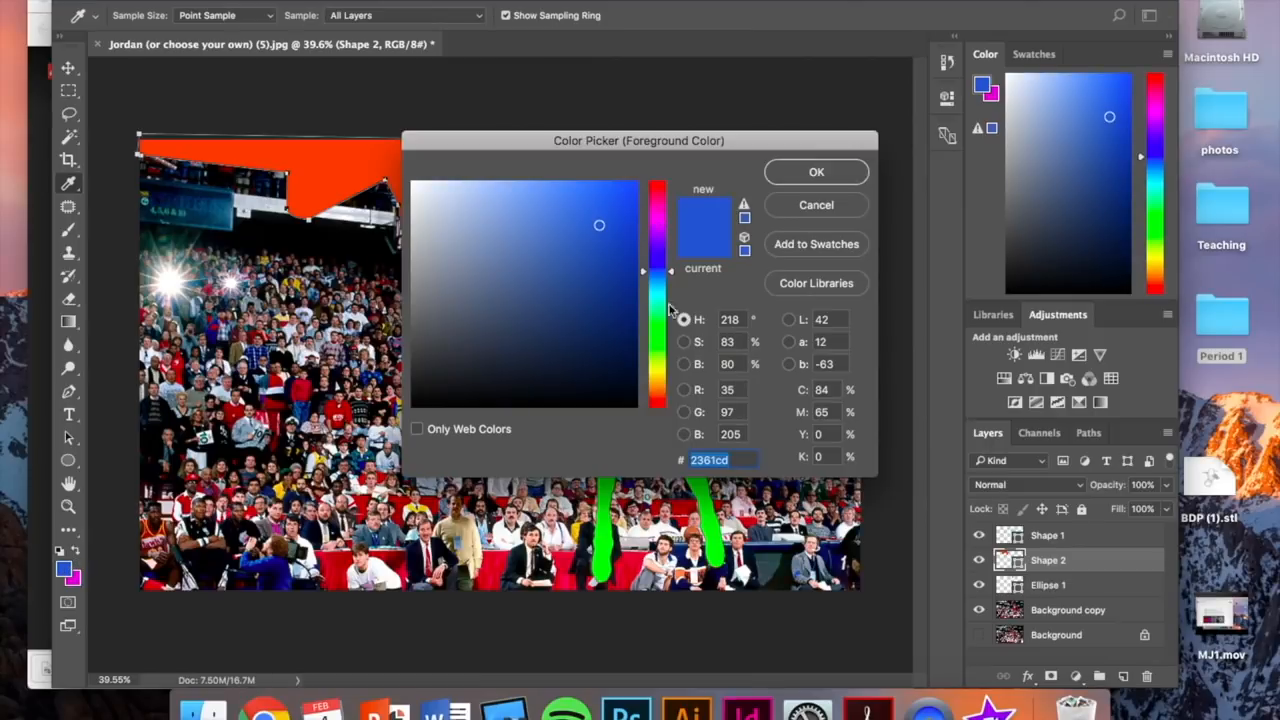
{"action": "left_click", "coordinate": [659, 206]}
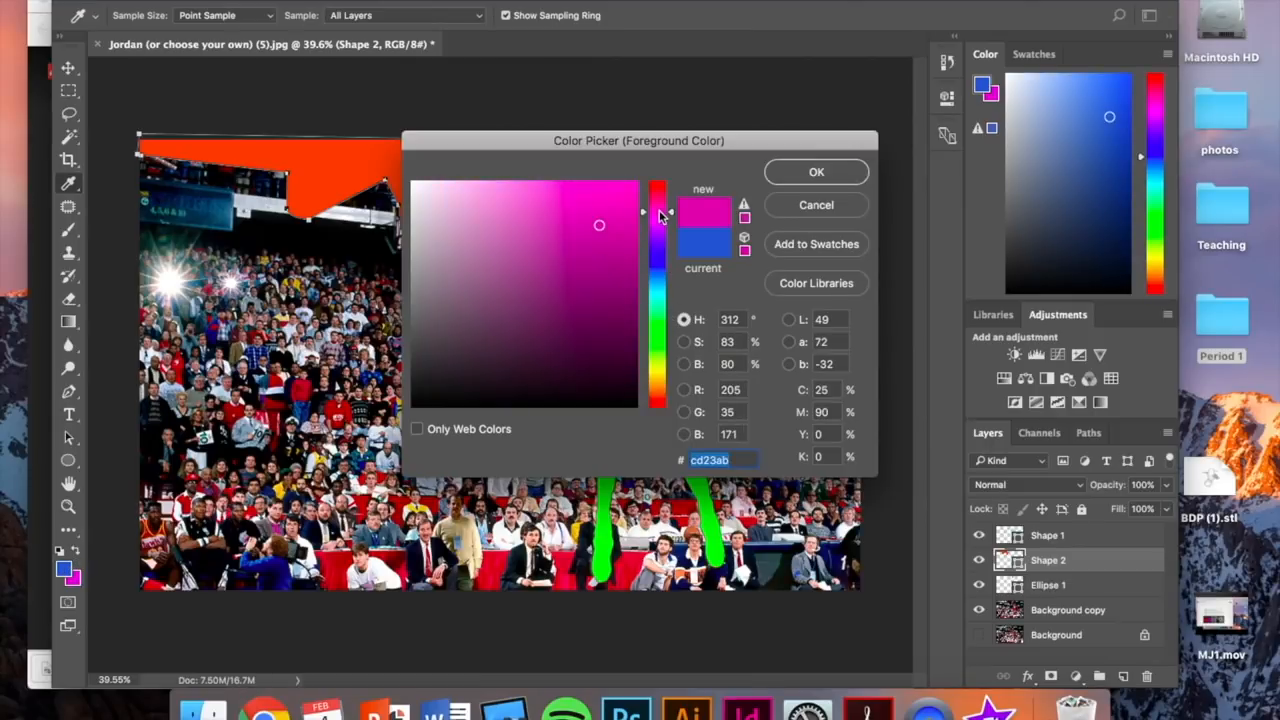
{"action": "left_click", "coordinate": [662, 228]}
{"action": "left_click_drag", "start_coordinate": [628, 332], "coordinate": [620, 310]}
{"action": "left_click", "coordinate": [805, 176]}
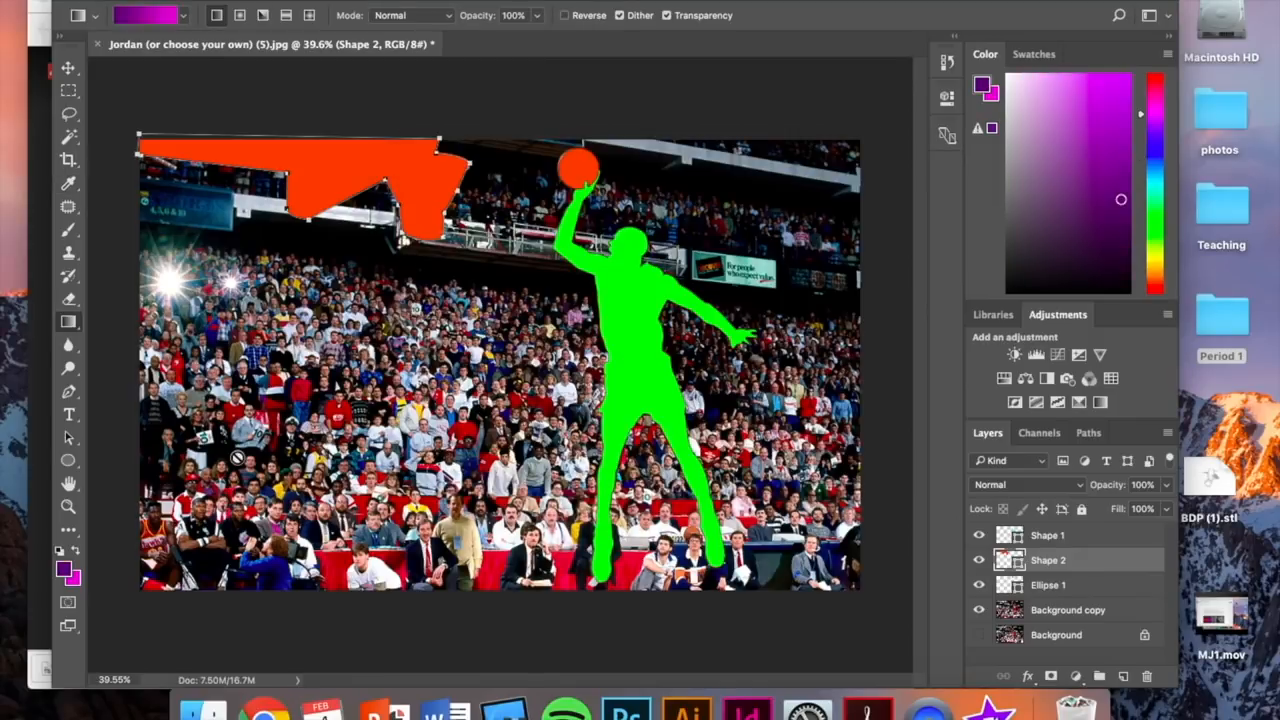
Set the background colour to the deep pink c90481 as the gradient's other end.
{"action": "left_click", "coordinate": [76, 582]}
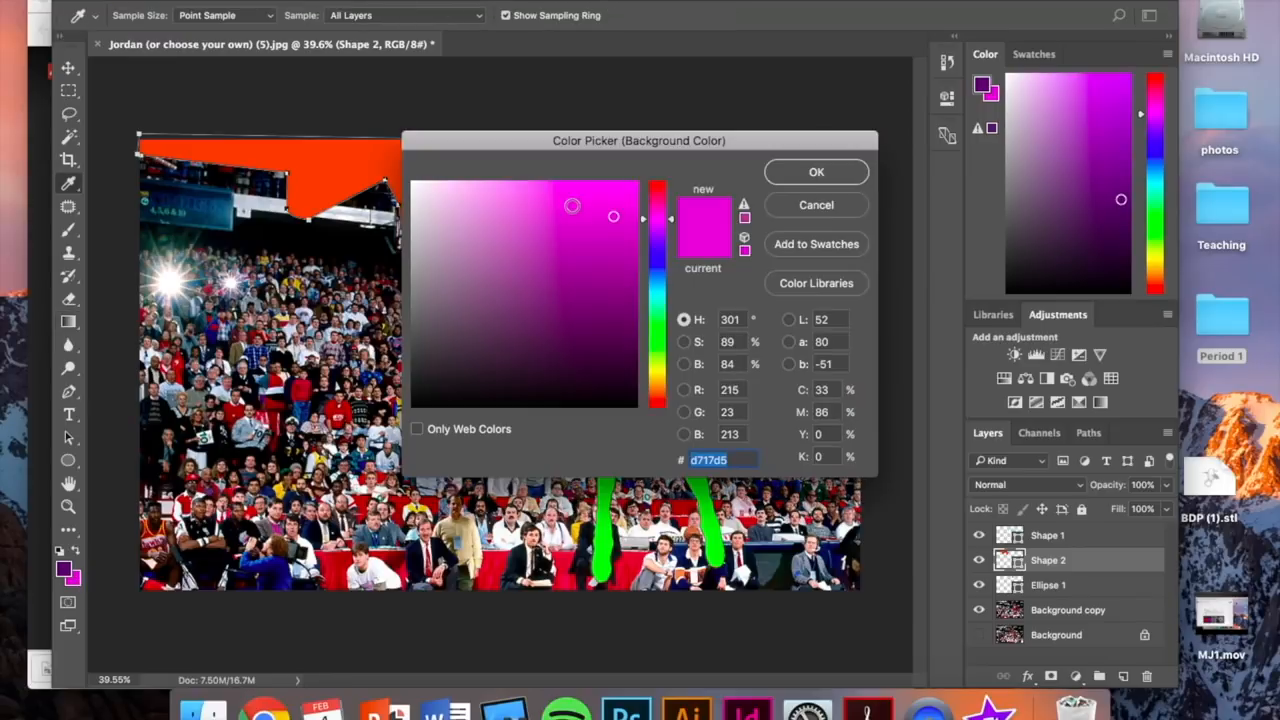
{"action": "left_click", "coordinate": [658, 207]}
{"action": "left_click", "coordinate": [628, 264]}
{"action": "left_click", "coordinate": [633, 229]}
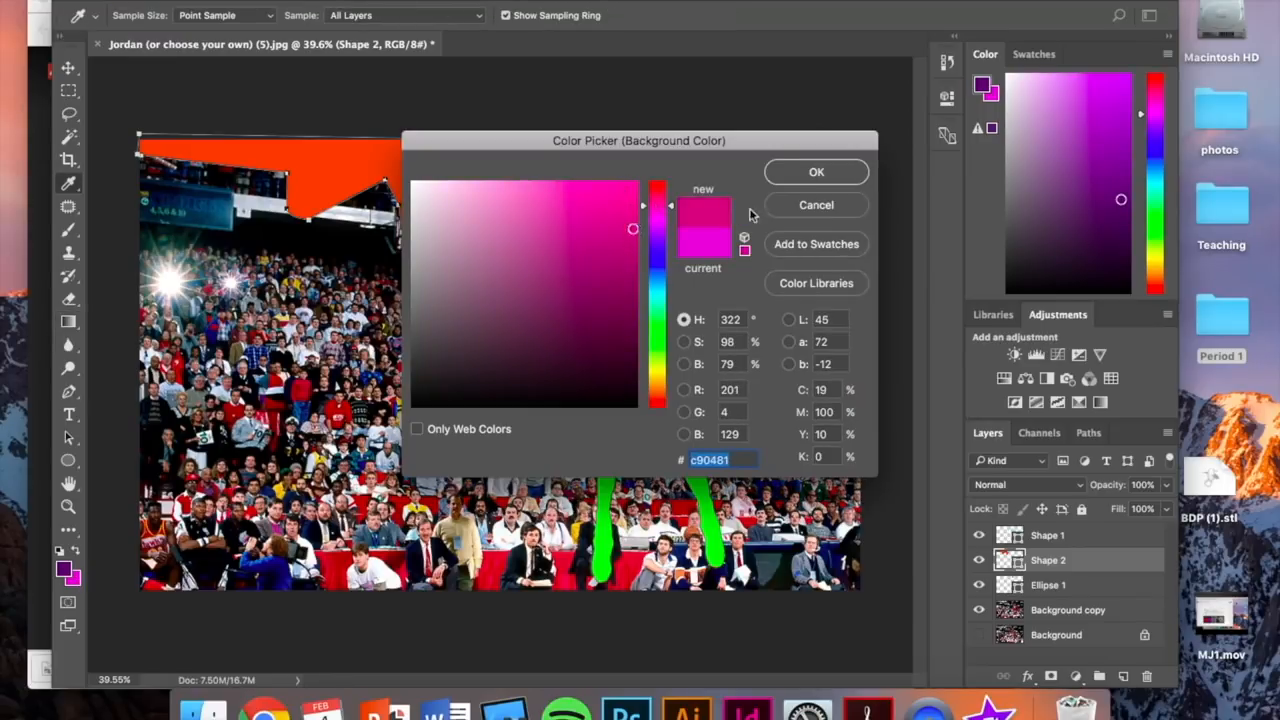
{"action": "left_click", "coordinate": [822, 171]}
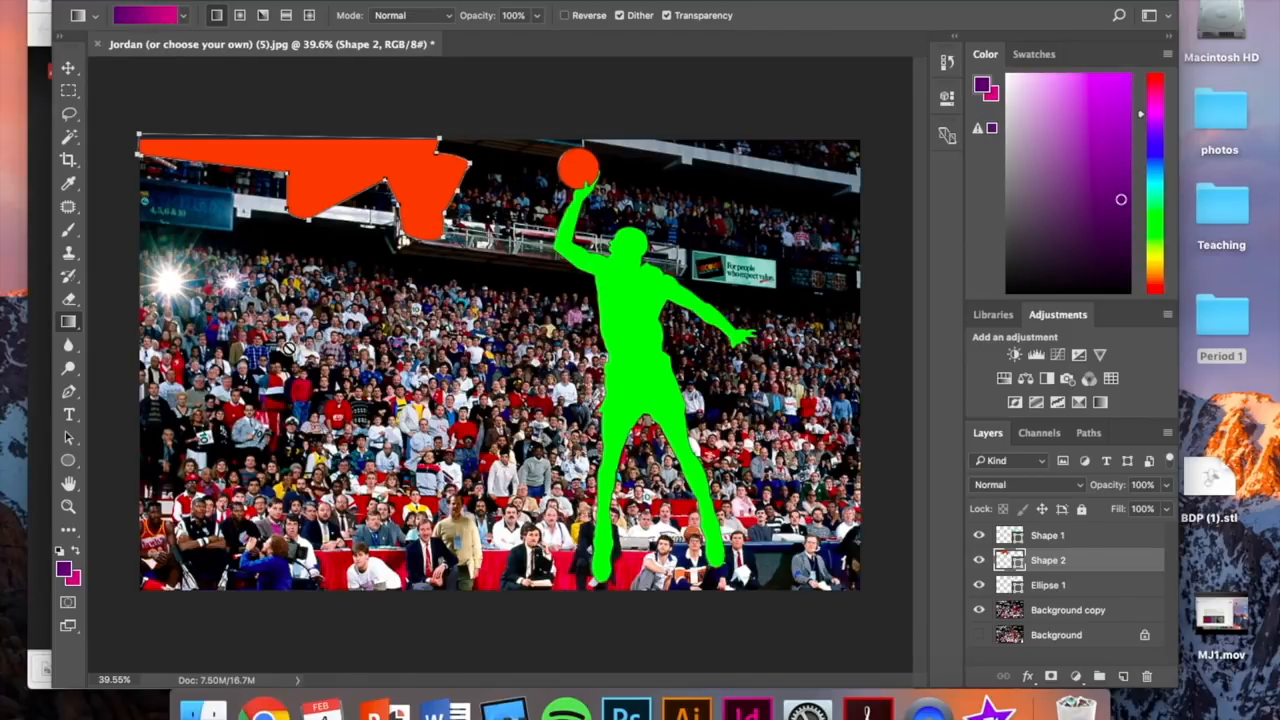
Fill the Background copy layer with a horizontal linear gradient running from purple at the hoop side to pink beyond the player.
{"action": "left_click", "coordinate": [390, 322]}
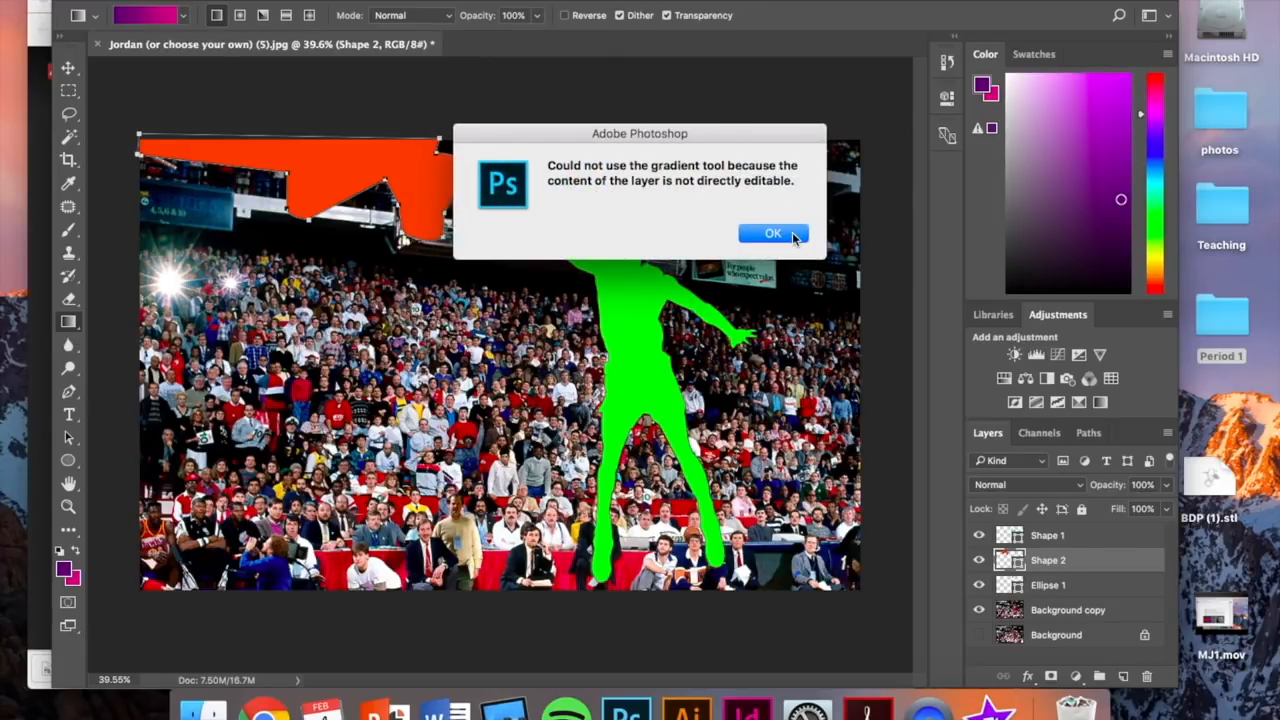
{"action": "left_click", "coordinate": [773, 233]}
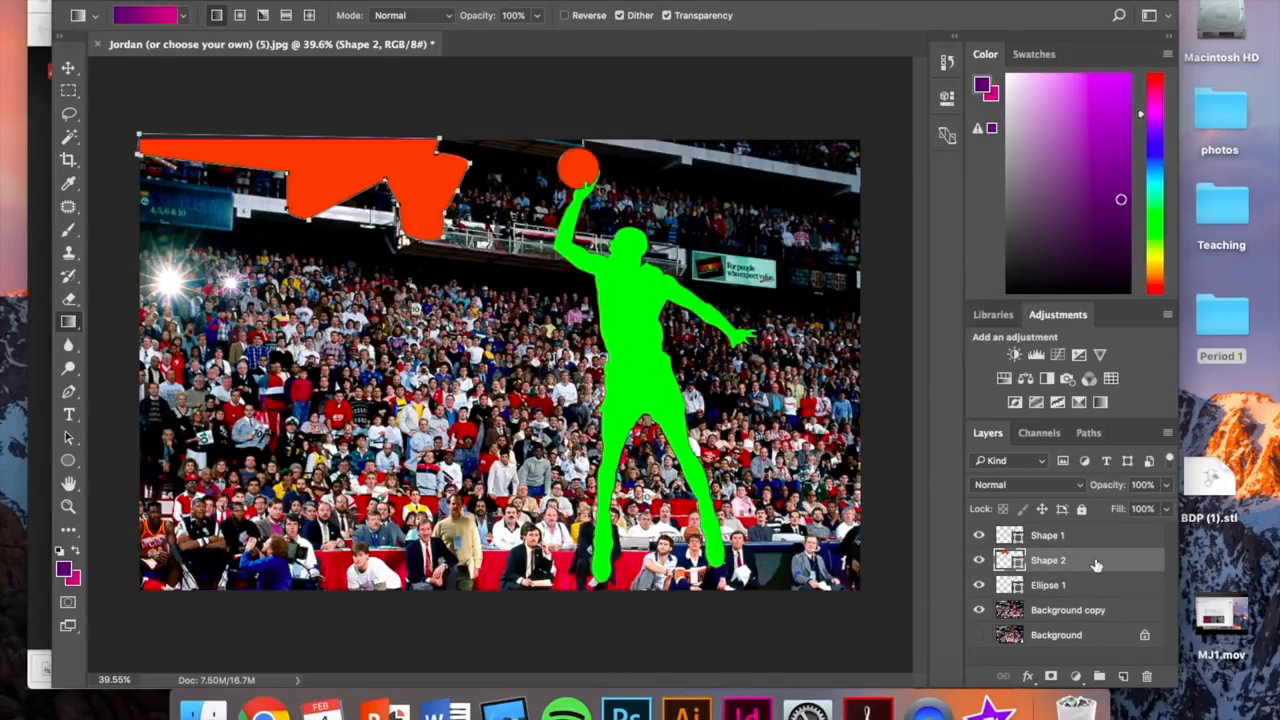
{"action": "left_click", "coordinate": [1063, 617]}
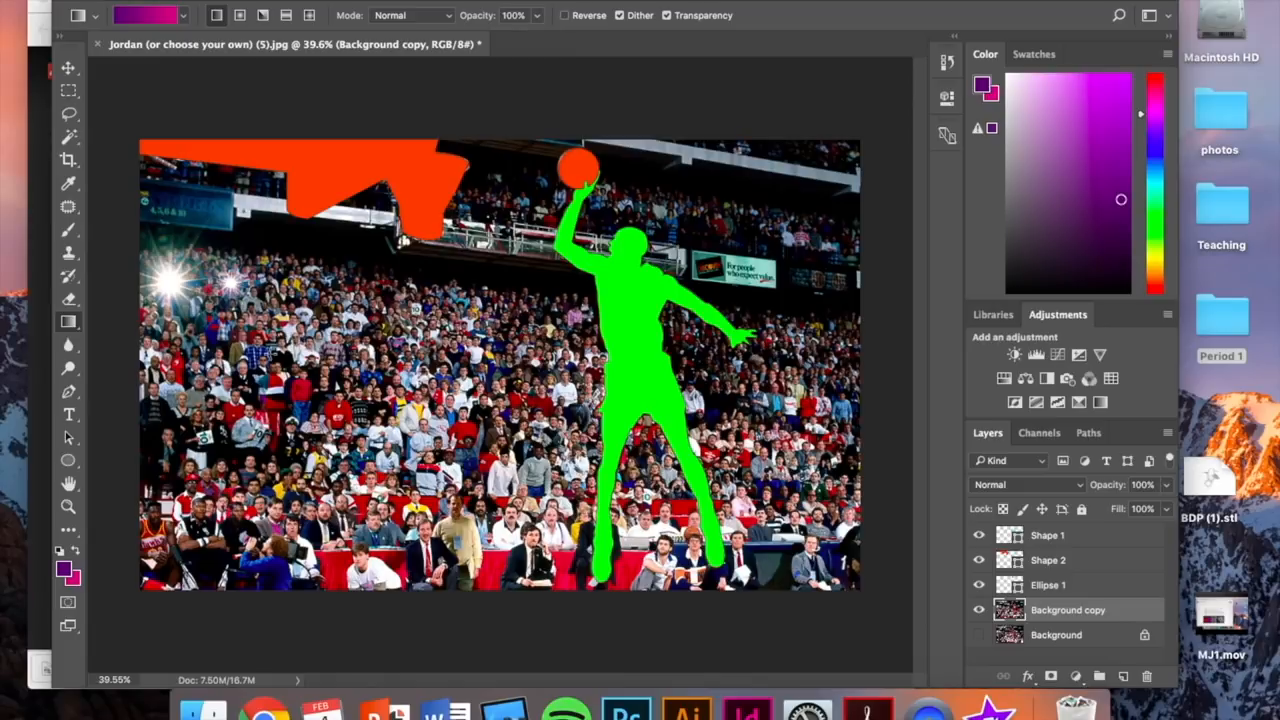
{"action": "left_click_drag", "start_coordinate": [268, 356], "coordinate": [706, 355]}
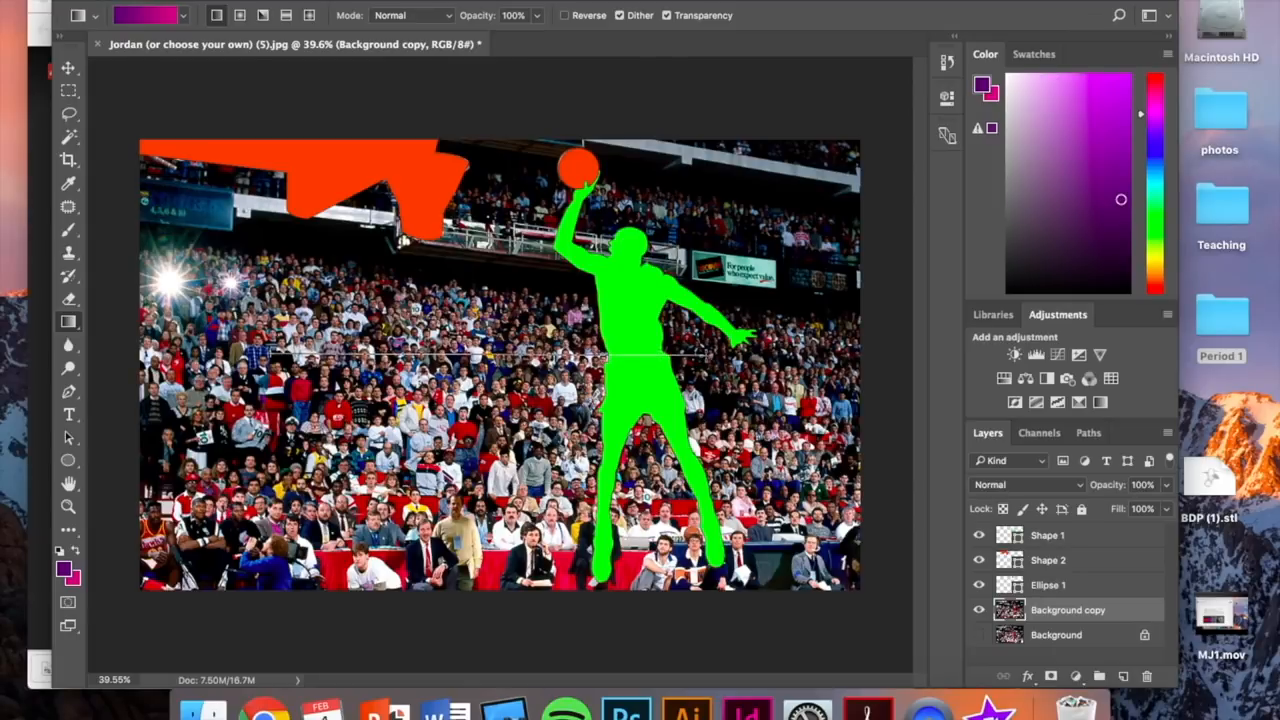
{"action": "left_click_drag", "start_coordinate": [690, 355], "coordinate": [685, 358]}
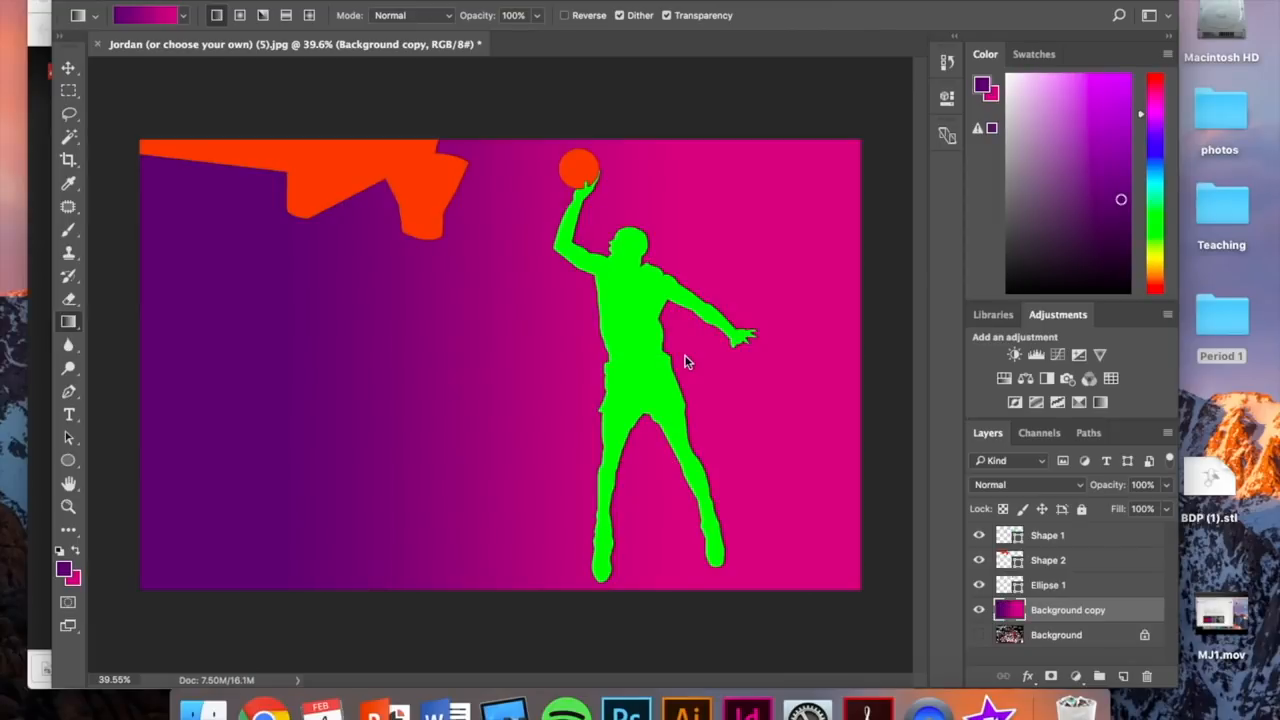